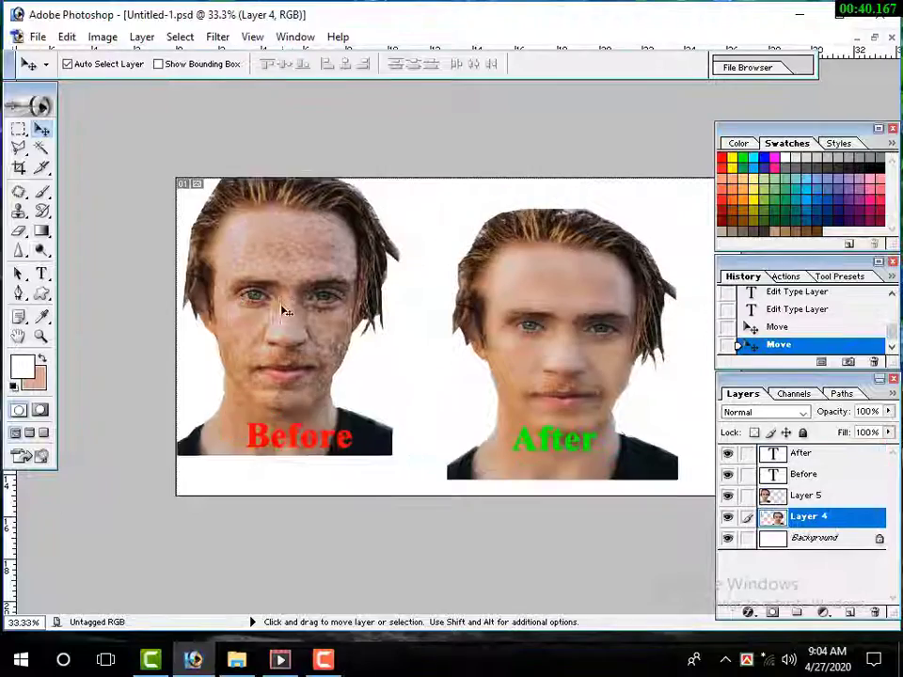
# Nudge the After photo (Layer 4) slightly up and to the left on the canvas.
pyautogui.moveTo(589, 354); pyautogui.dragTo(552, 342)
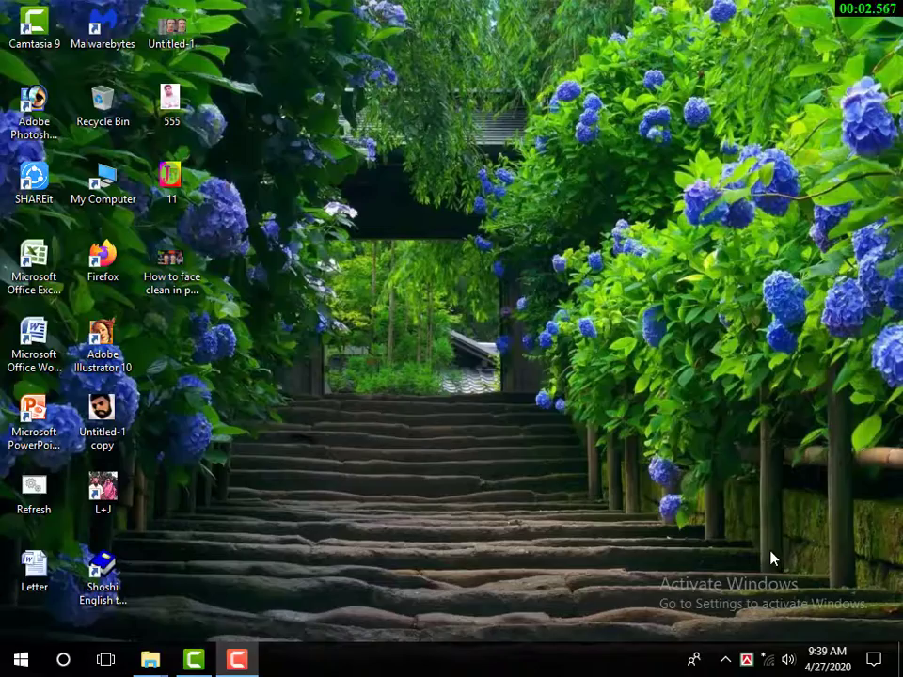
# Launch Adobe Photoshop from its desktop icon.
pyautogui.rightClick(438, 368)
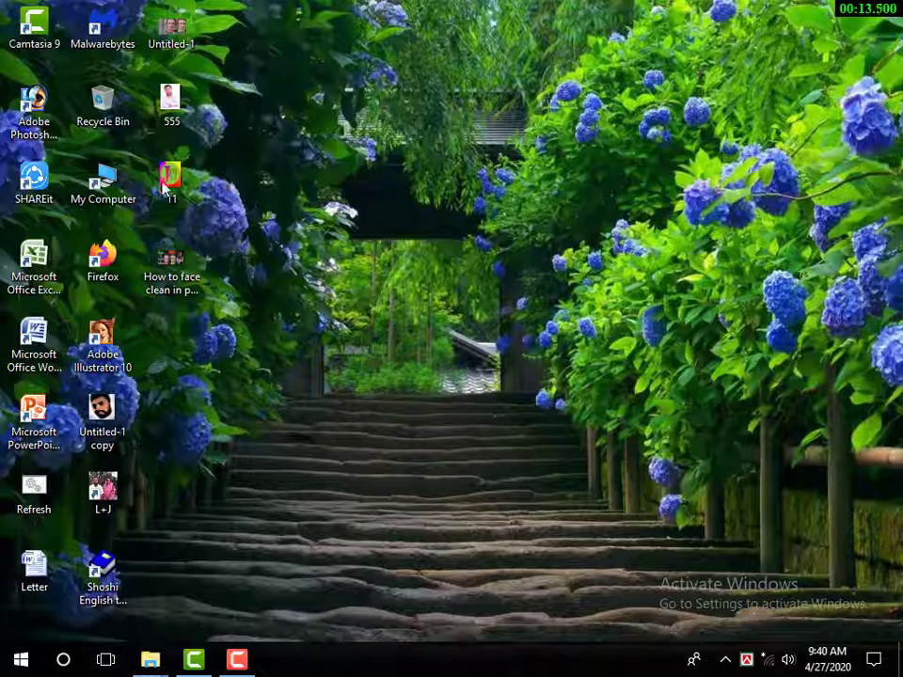
pyautogui.doubleClick(34, 105)
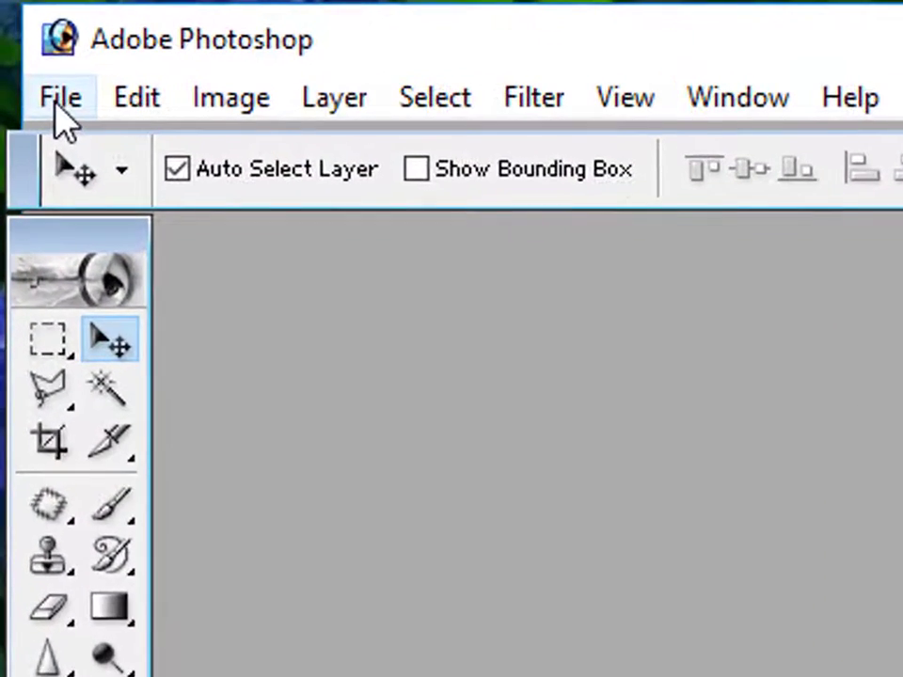
# Browse the File > Open dialog to the Photo folder on Local Disk (D:).
pyautogui.click(22, 37)
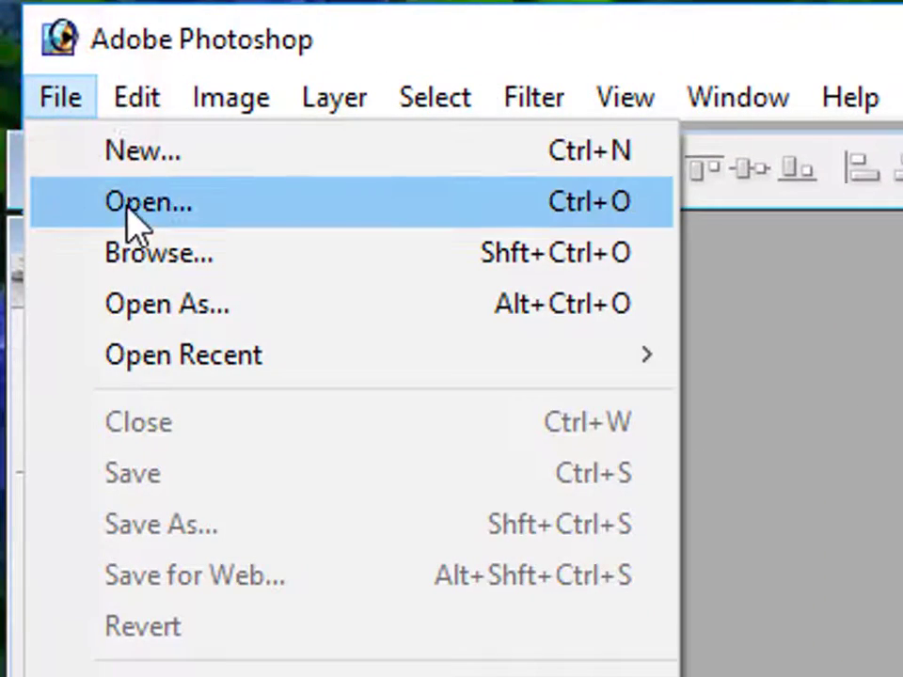
pyautogui.click(127, 207)
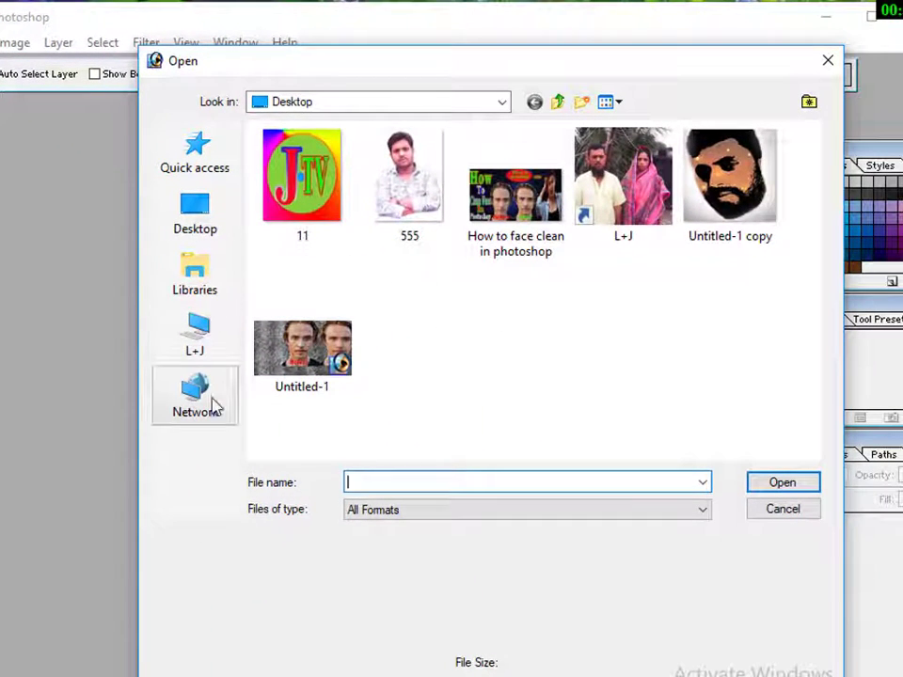
pyautogui.click(199, 353)
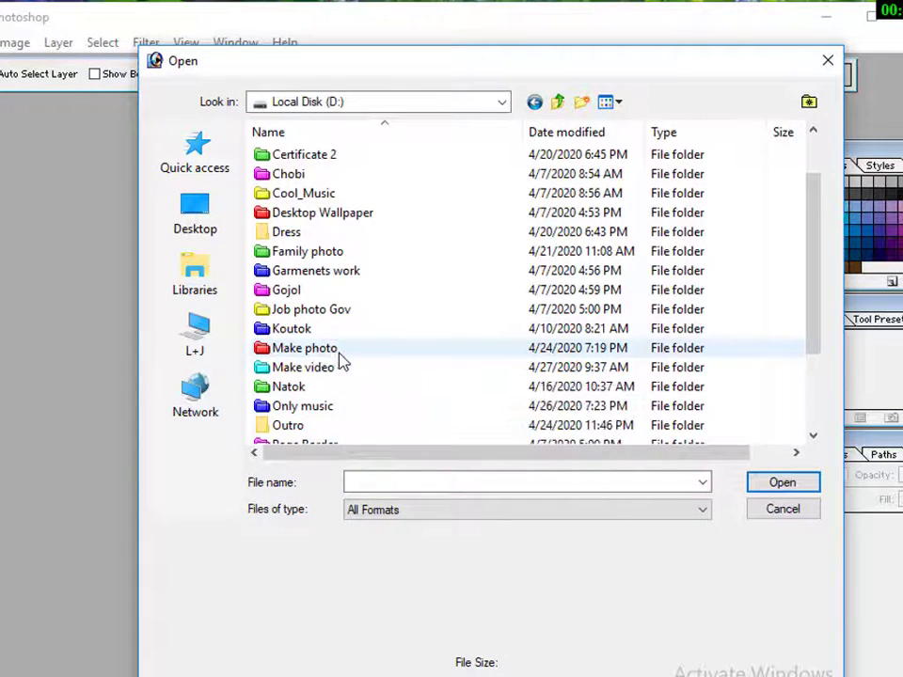
pyautogui.scroll(-1, 337, 362)
pyautogui.doubleClick(313, 409)
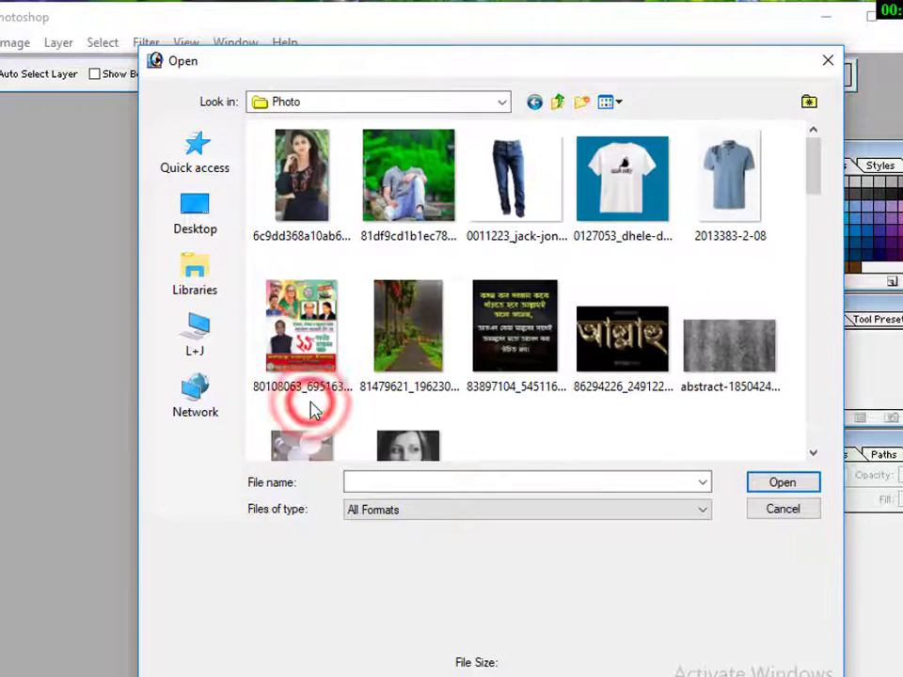
# Select and open the freckled man's portrait, nathan-dumlao-ger61_TX6ol-unsplash.
pyautogui.scroll(-3, 473, 356)
pyautogui.scroll(-5, 485, 353)
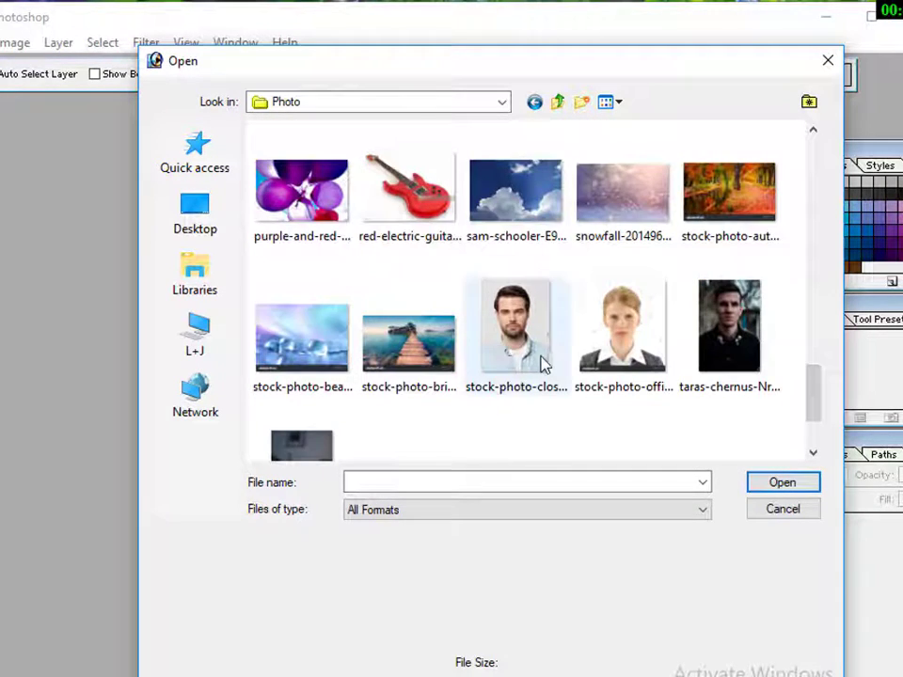
pyautogui.scroll(-2, 542, 364)
pyautogui.scroll(5, 527, 367)
pyautogui.scroll(2, 515, 369)
pyautogui.scroll(-2, 521, 369)
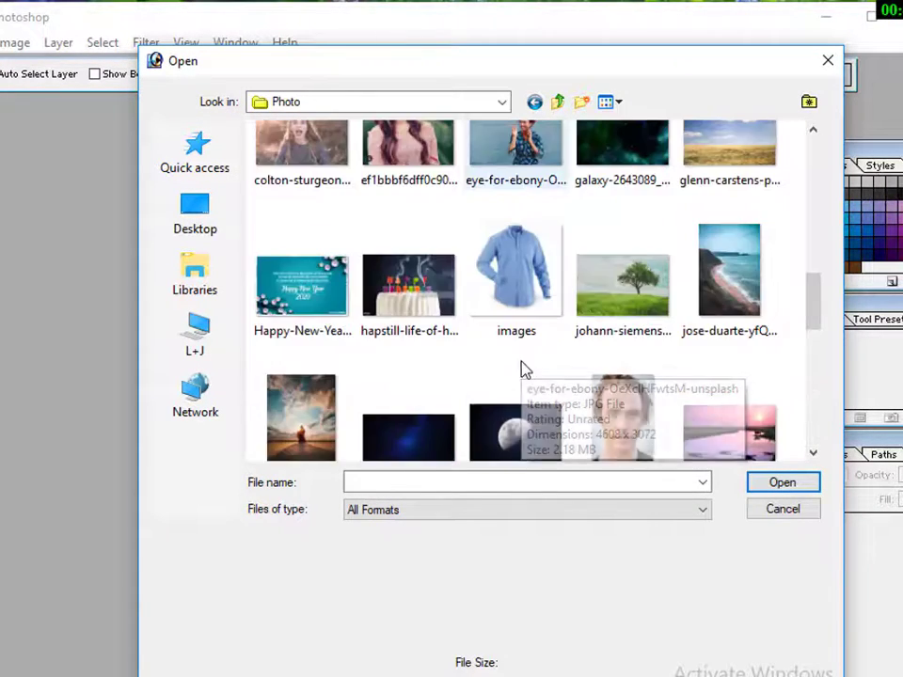
pyautogui.click(618, 424)
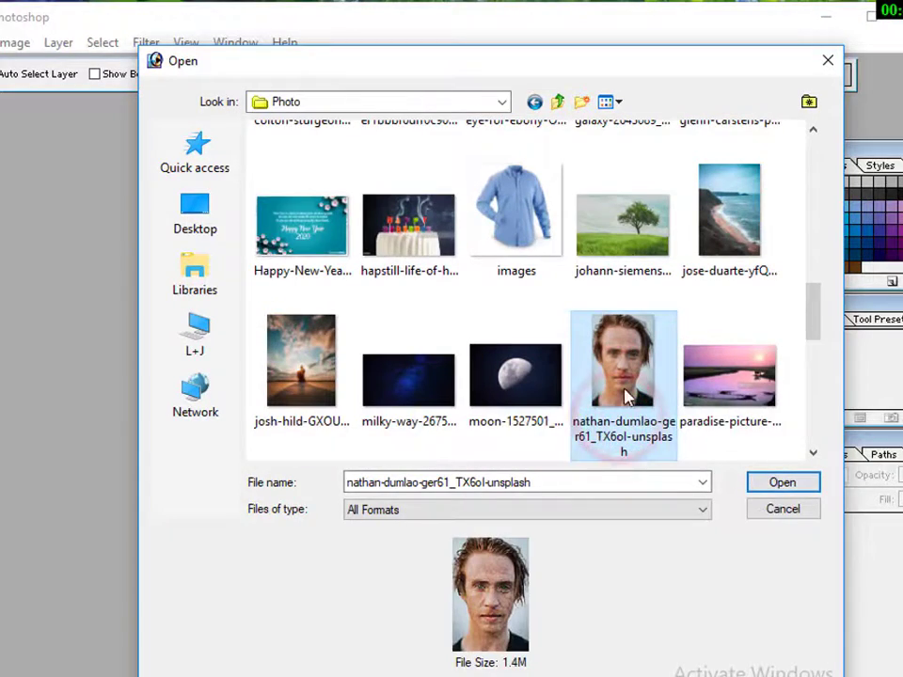
pyautogui.click(764, 482)
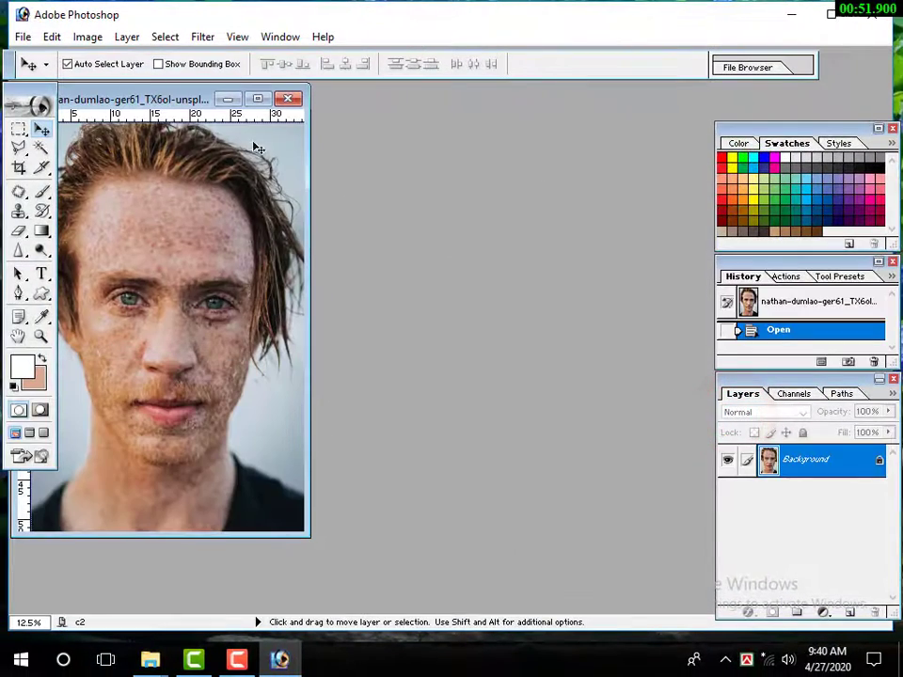
# Center and widen the image window, then duplicate Background as a layer named 'Blur'.
pyautogui.moveTo(162, 100); pyautogui.dragTo(389, 150)
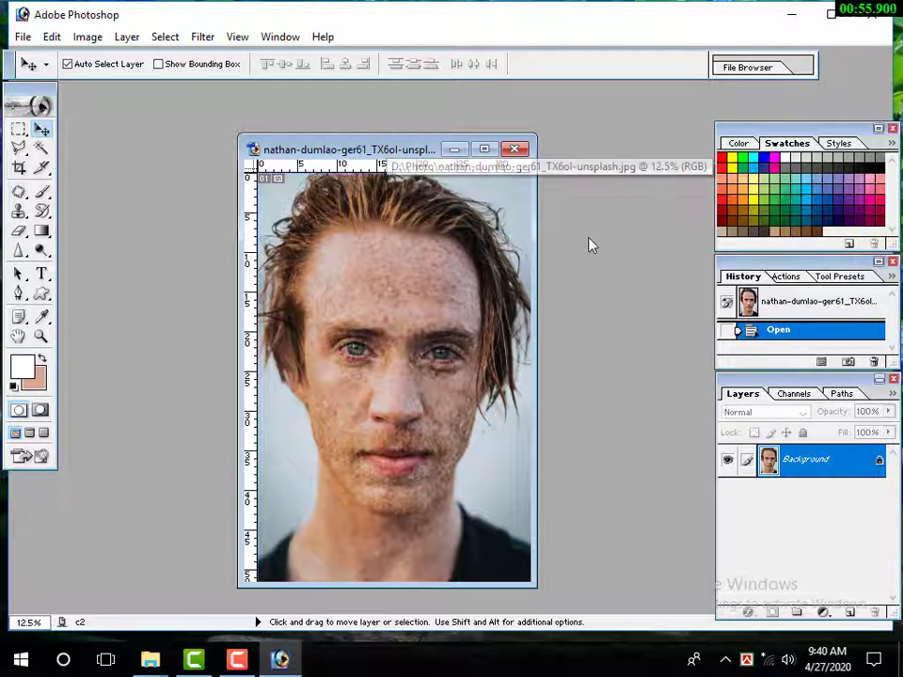
pyautogui.moveTo(535, 225); pyautogui.dragTo(557, 226)
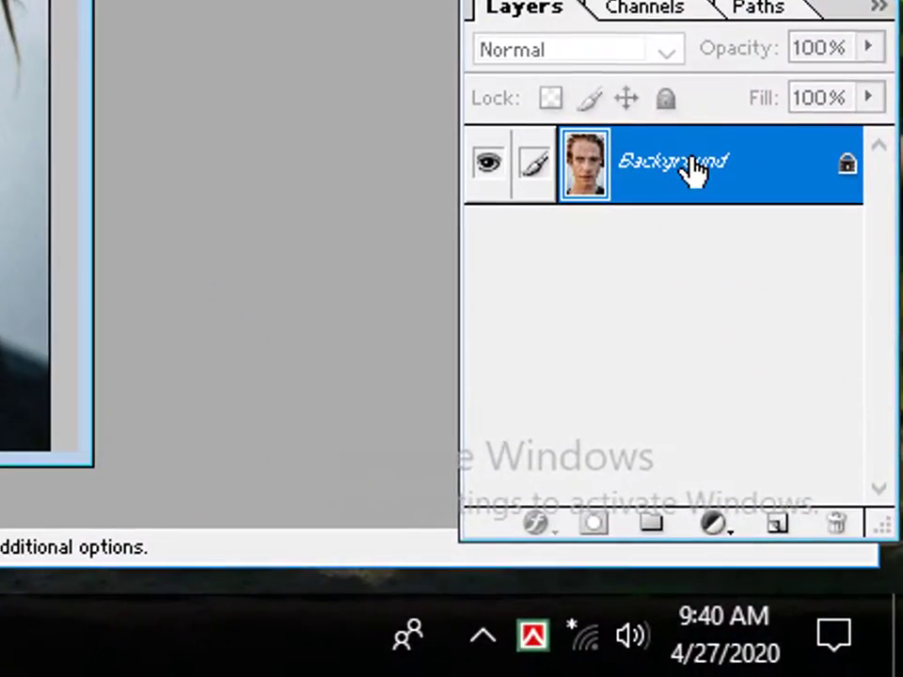
pyautogui.rightClick(694, 171)
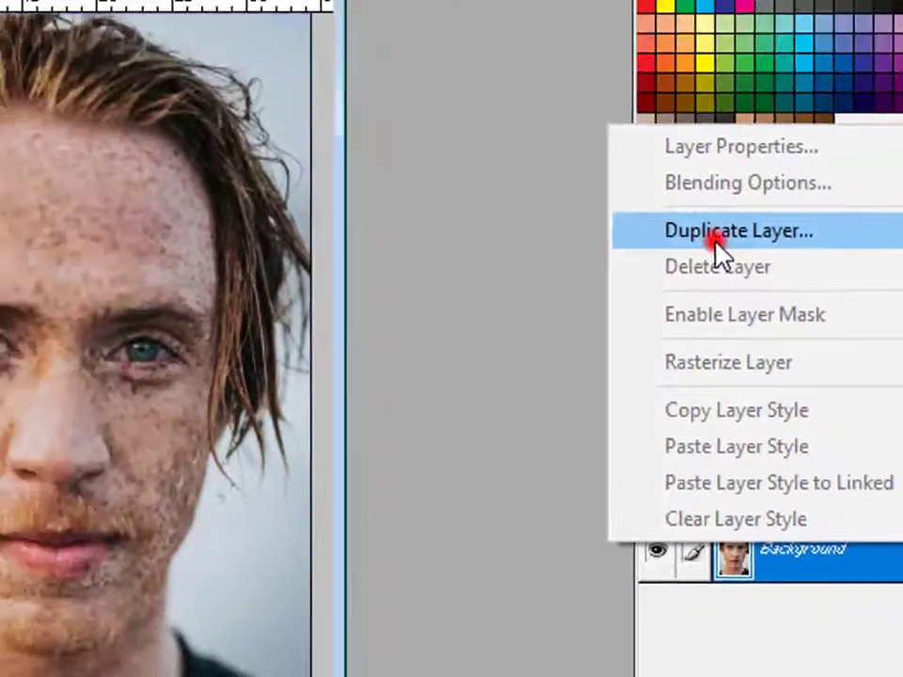
pyautogui.click(563, 137)
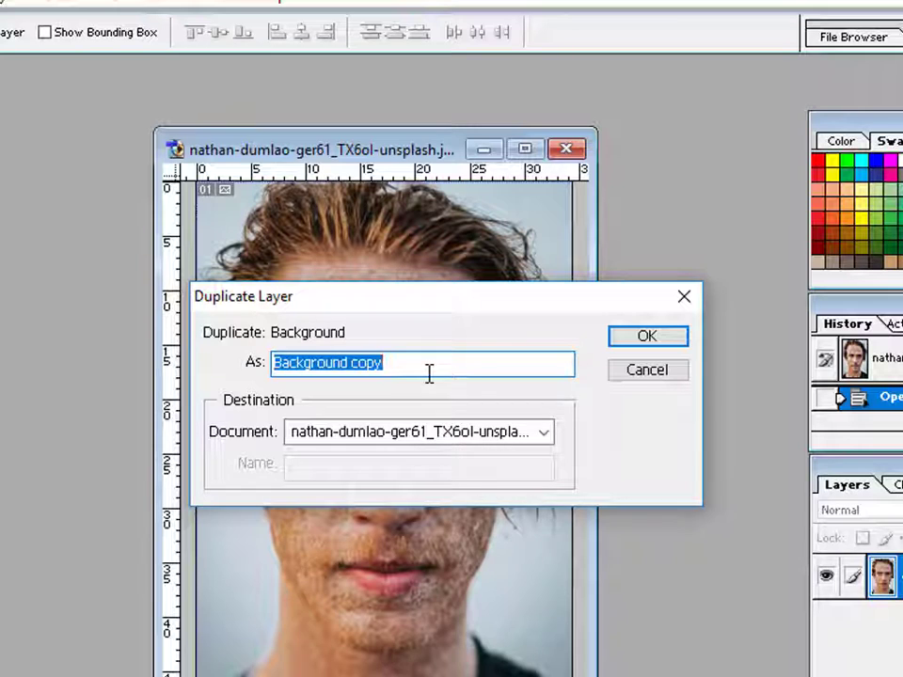
pyautogui.press('BackSpace')
pyautogui.write('Blur')
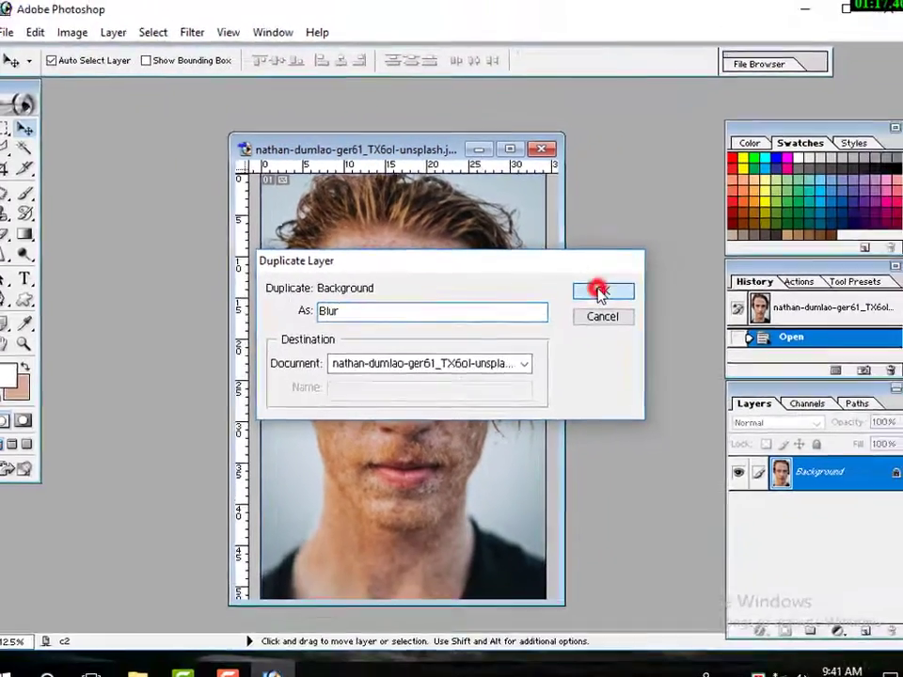
pyautogui.click(648, 335)
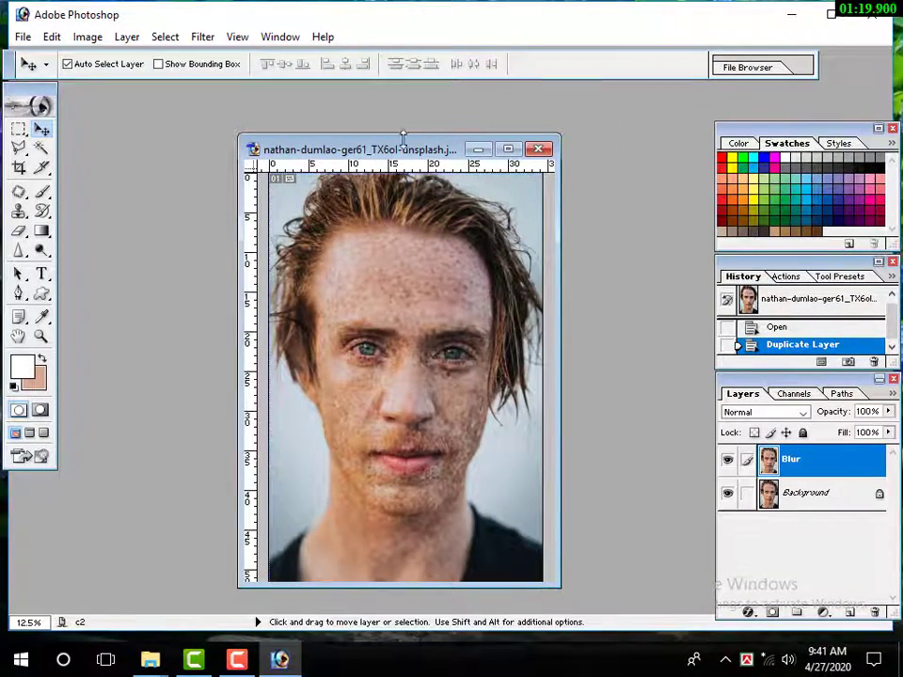
# Soften the Blur layer with a Gaussian Blur of 36.0 pixels radius.
pyautogui.moveTo(239, 170); pyautogui.dragTo(176, 169)
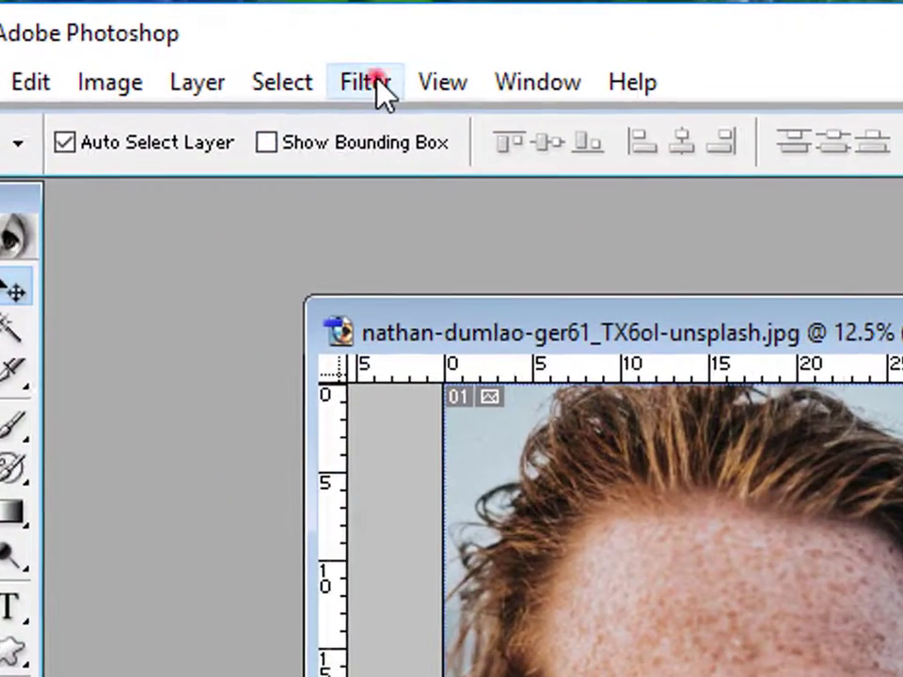
pyautogui.click(378, 81)
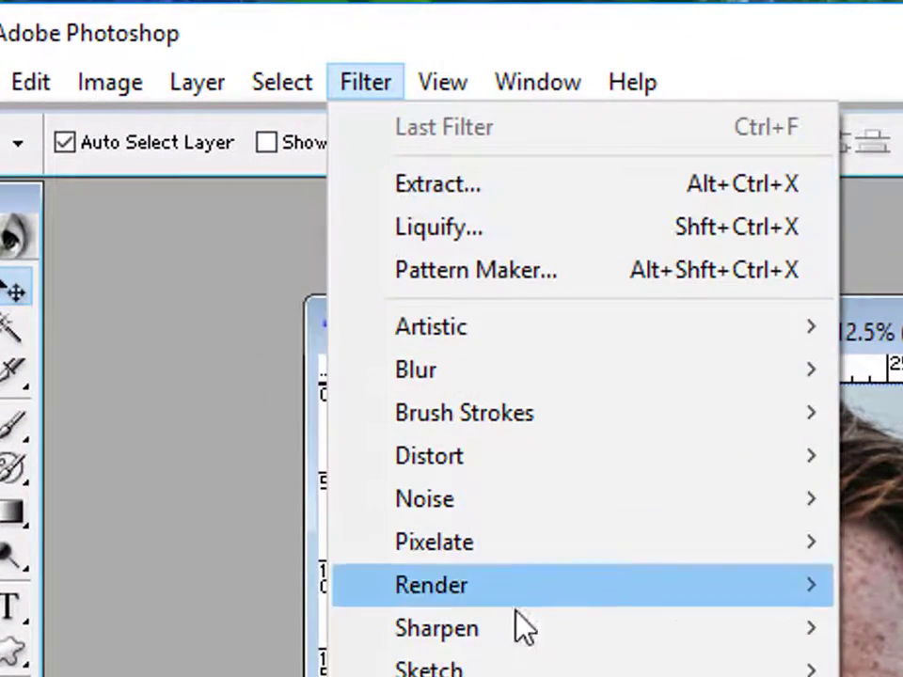
pyautogui.moveTo(416, 370)
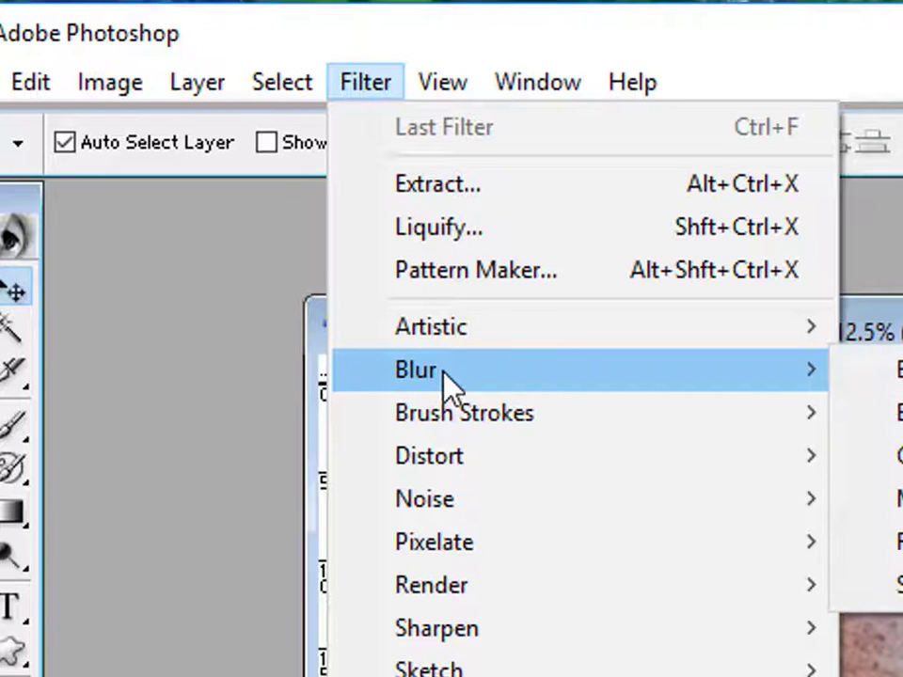
pyautogui.click(448, 377)
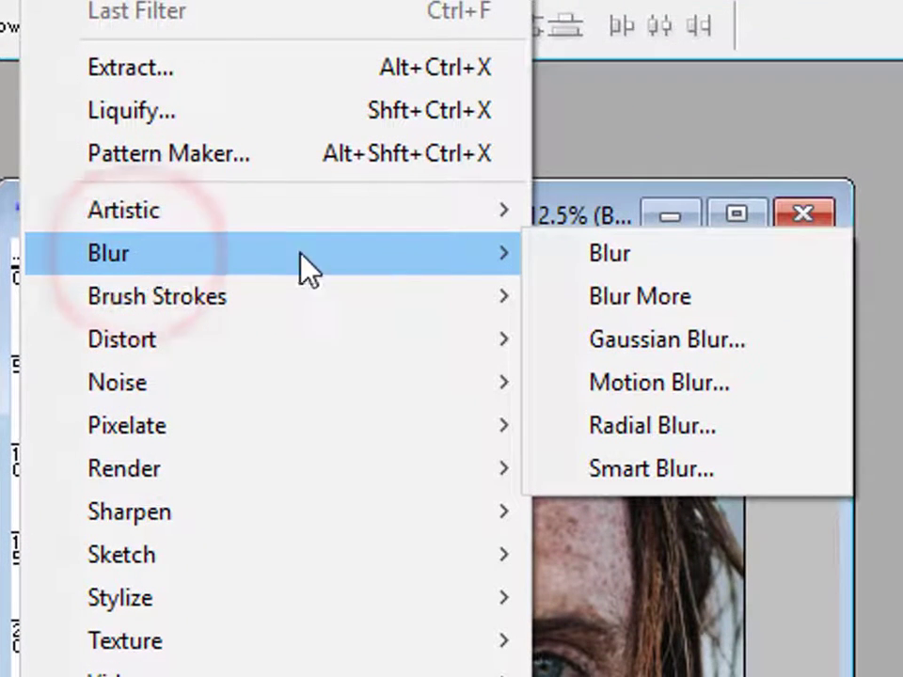
pyautogui.click(653, 344)
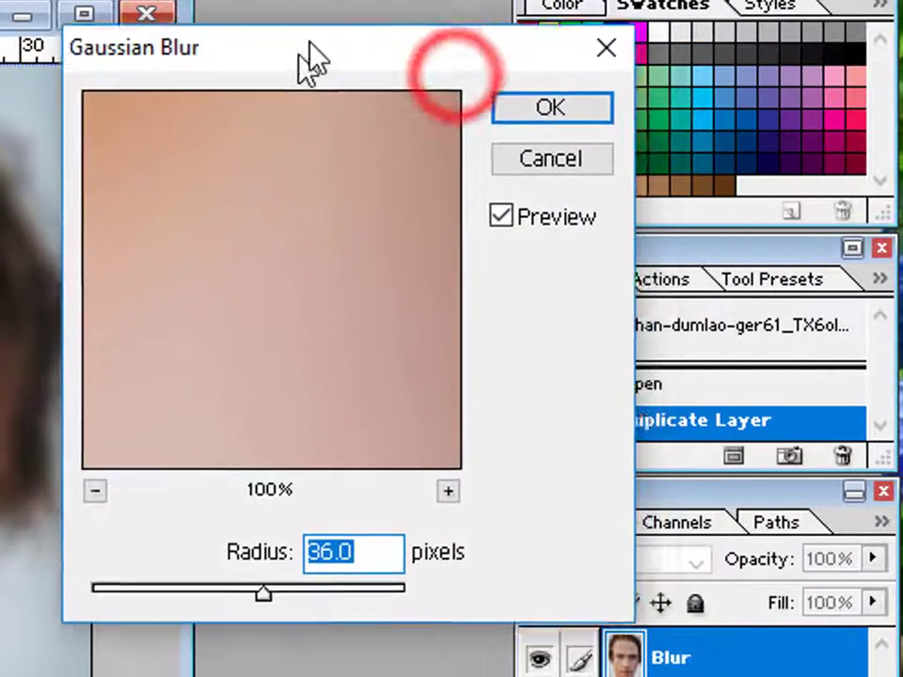
pyautogui.moveTo(461, 89); pyautogui.dragTo(319, 19)
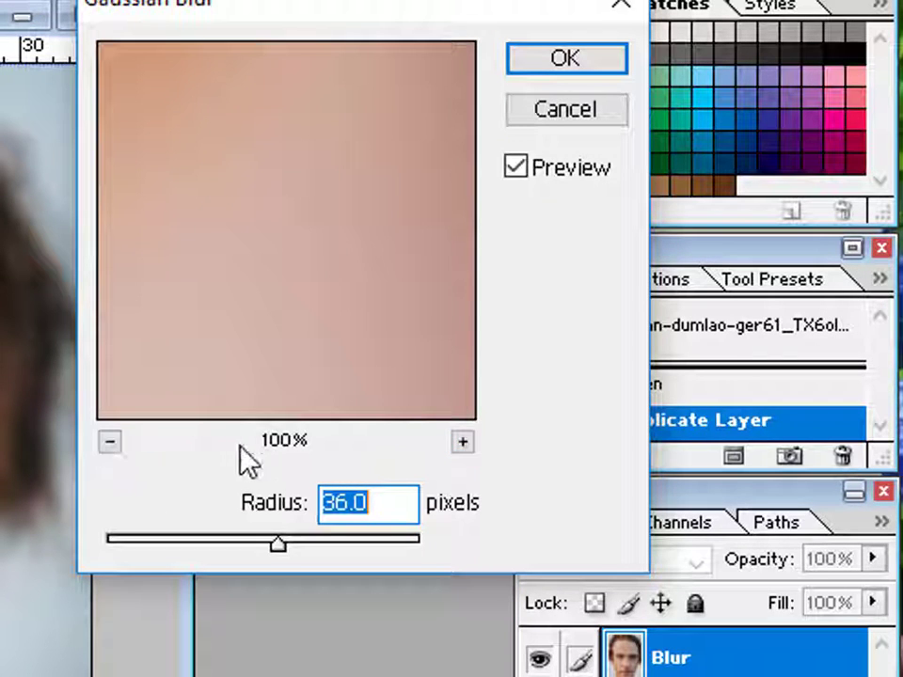
pyautogui.click(110, 444)
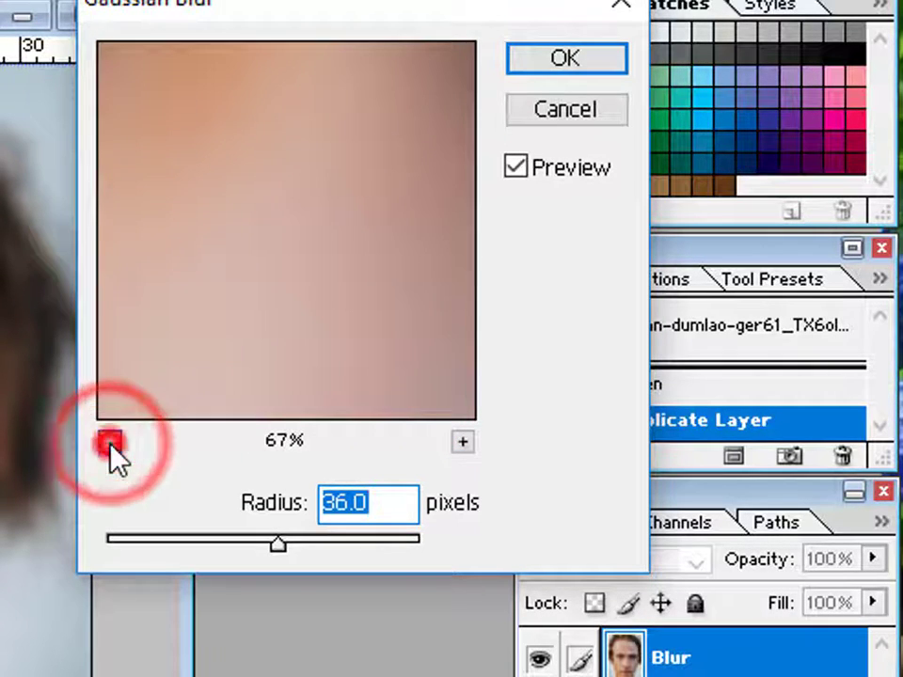
pyautogui.click(110, 444)
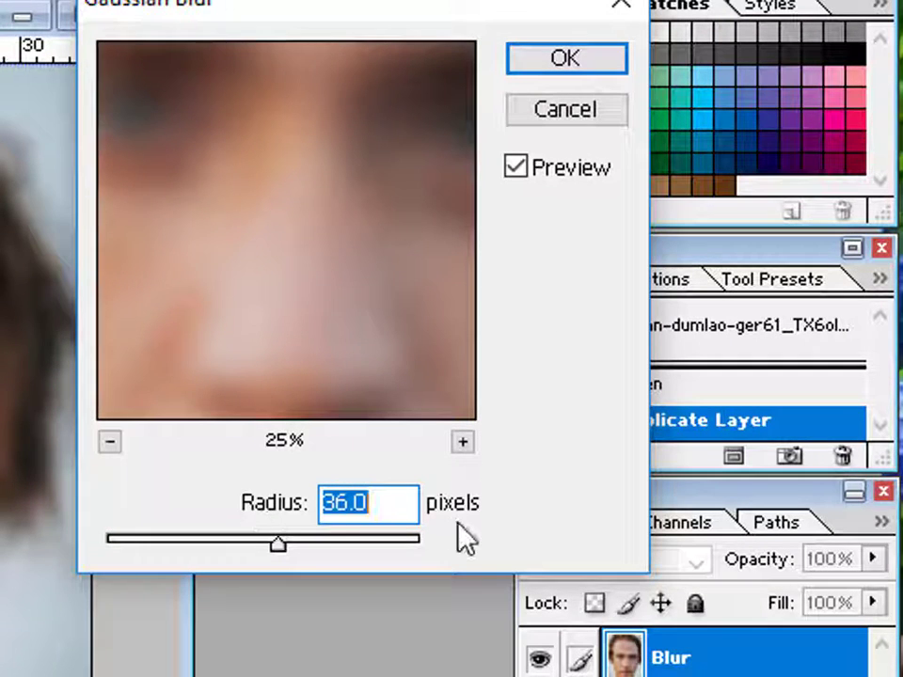
pyautogui.click(277, 544)
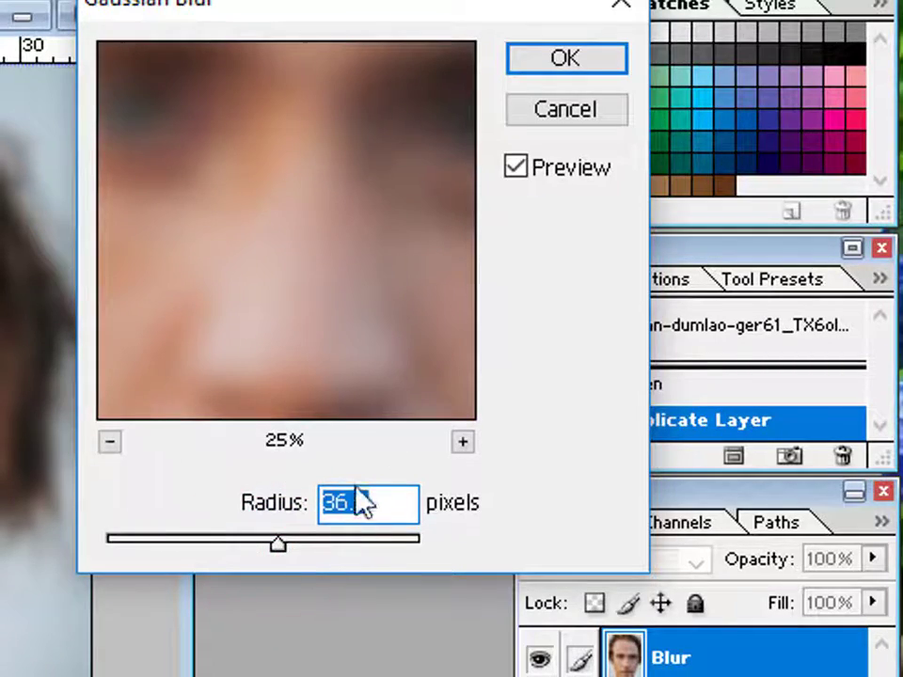
pyautogui.click(553, 60)
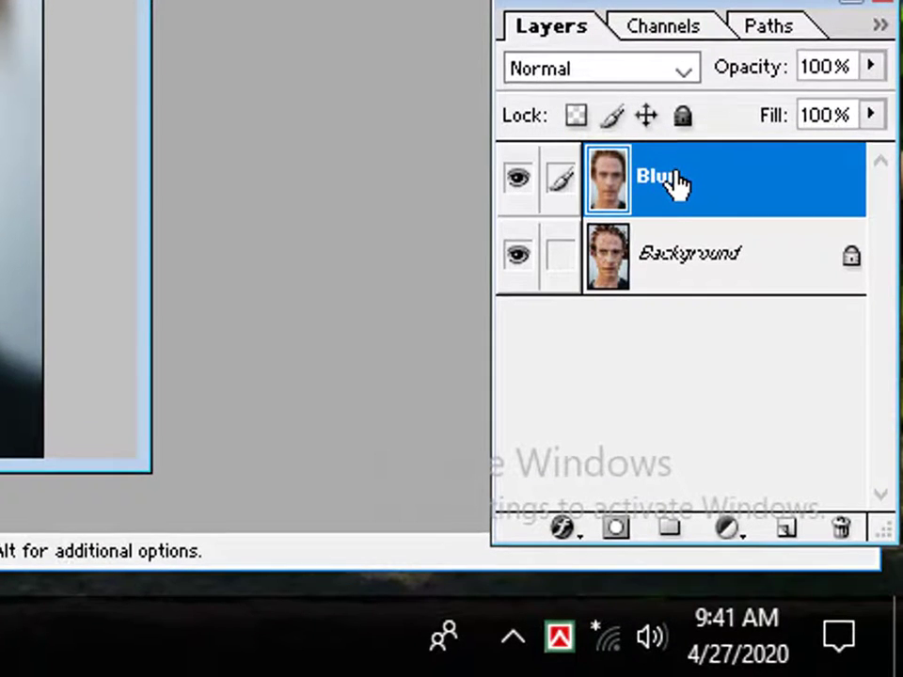
# Unlock Background into Layer 0 and move it above the Blur layer.
pyautogui.click(670, 266)
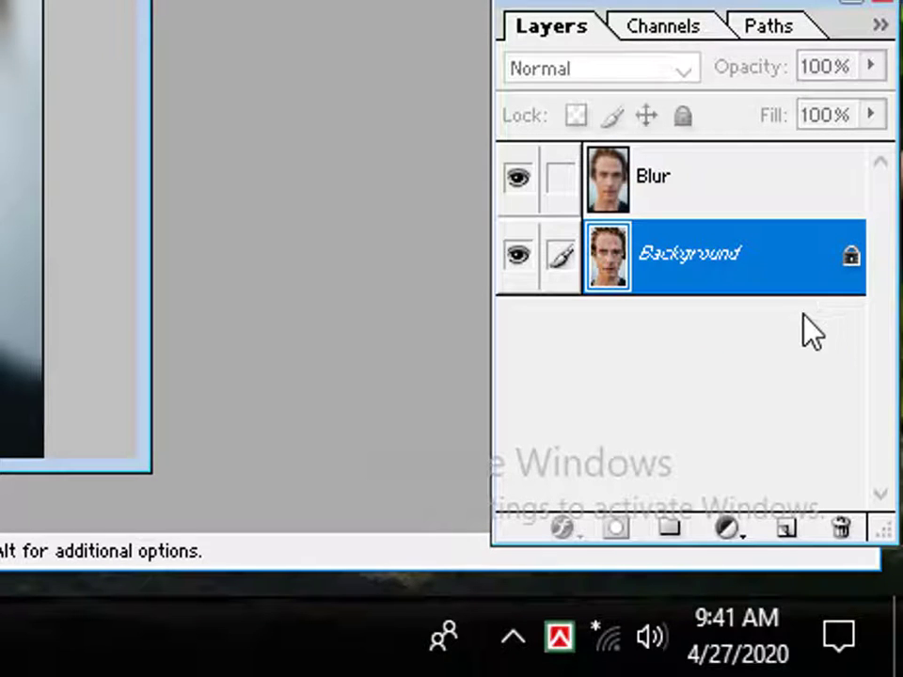
pyautogui.click(852, 264)
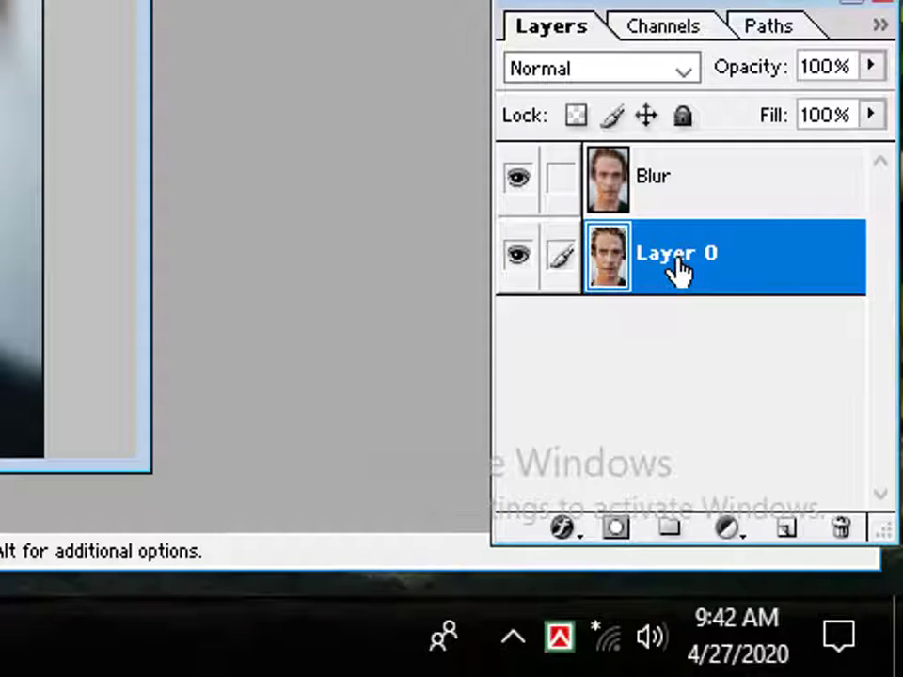
pyautogui.moveTo(679, 270); pyautogui.dragTo(649, 117)
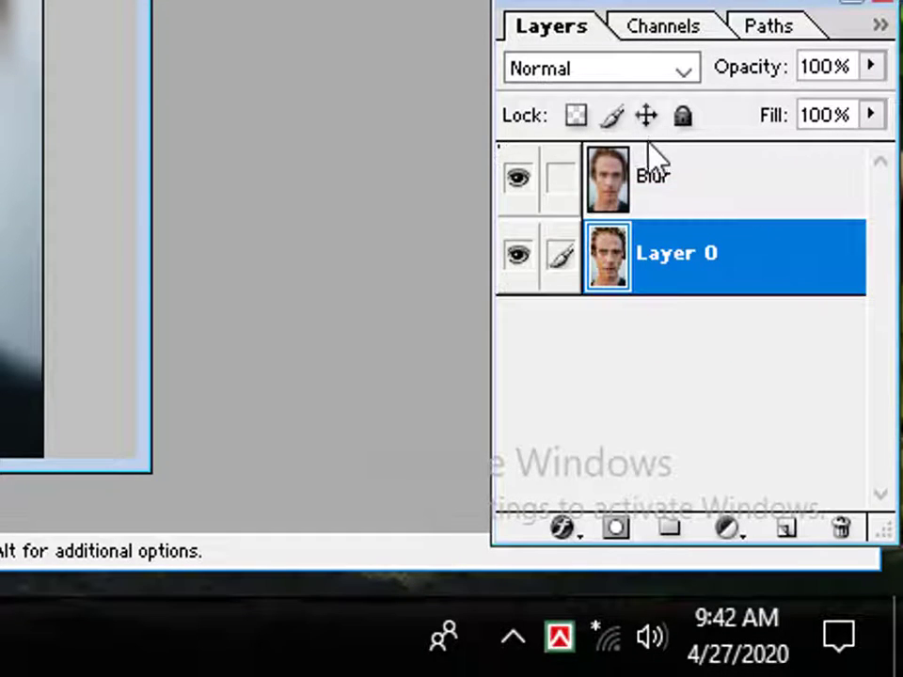
pyautogui.moveTo(665, 252); pyautogui.dragTo(656, 121)
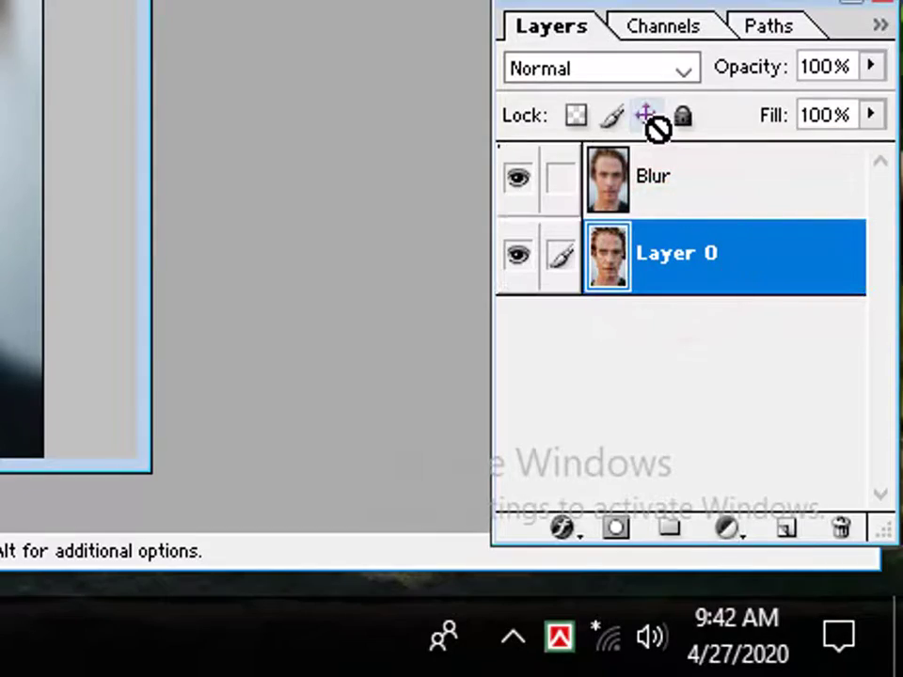
pyautogui.click(637, 243)
pyautogui.moveTo(637, 243); pyautogui.dragTo(637, 148)
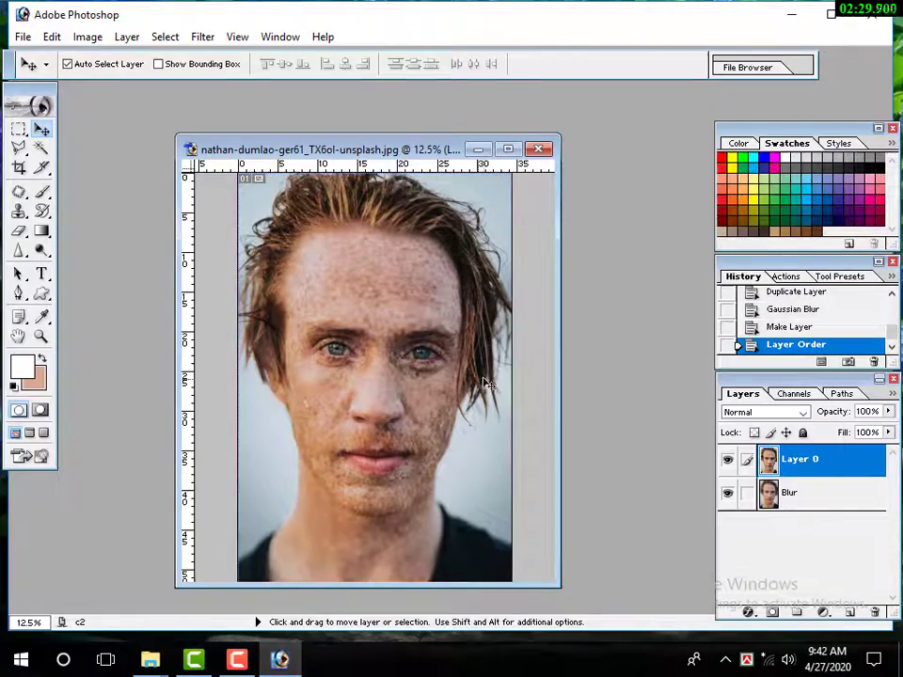
pyautogui.scroll(1, 423, 251)
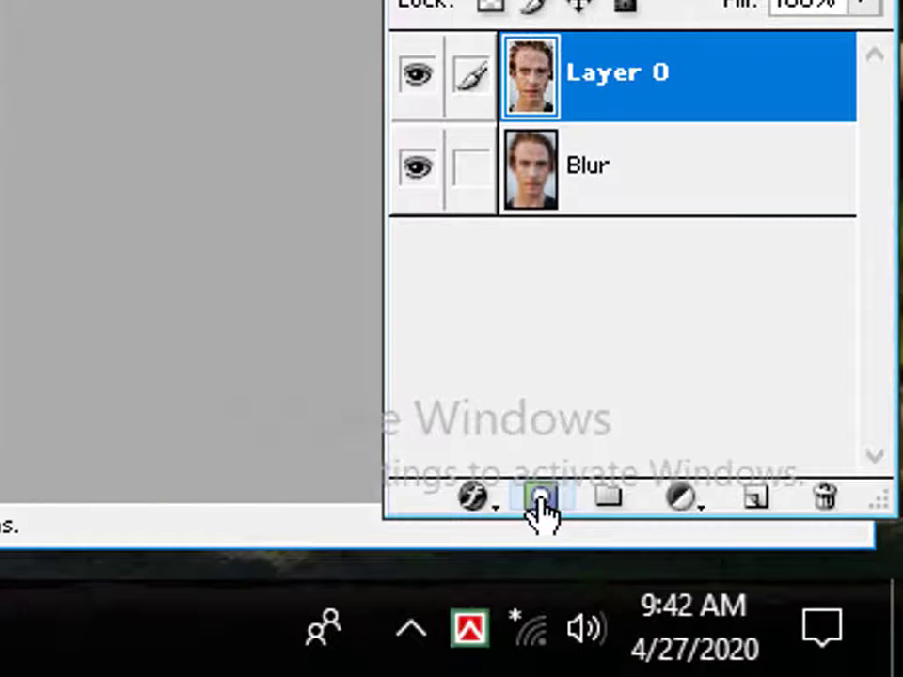
# Add a layer mask to Layer 0 and select the Hard Round 19 pixels brush preset.
pyautogui.click(542, 500)
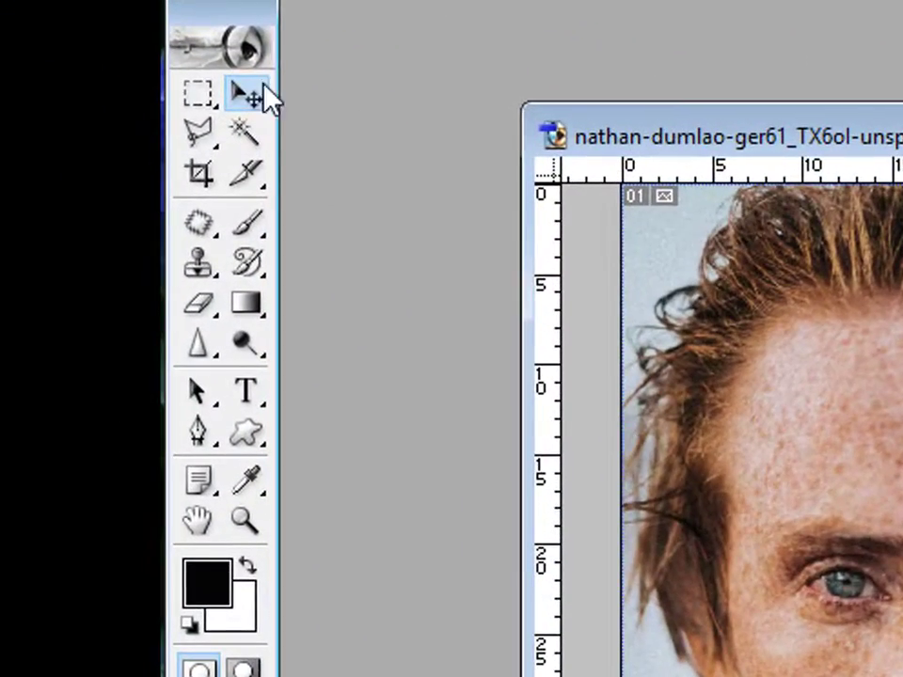
pyautogui.click(252, 228)
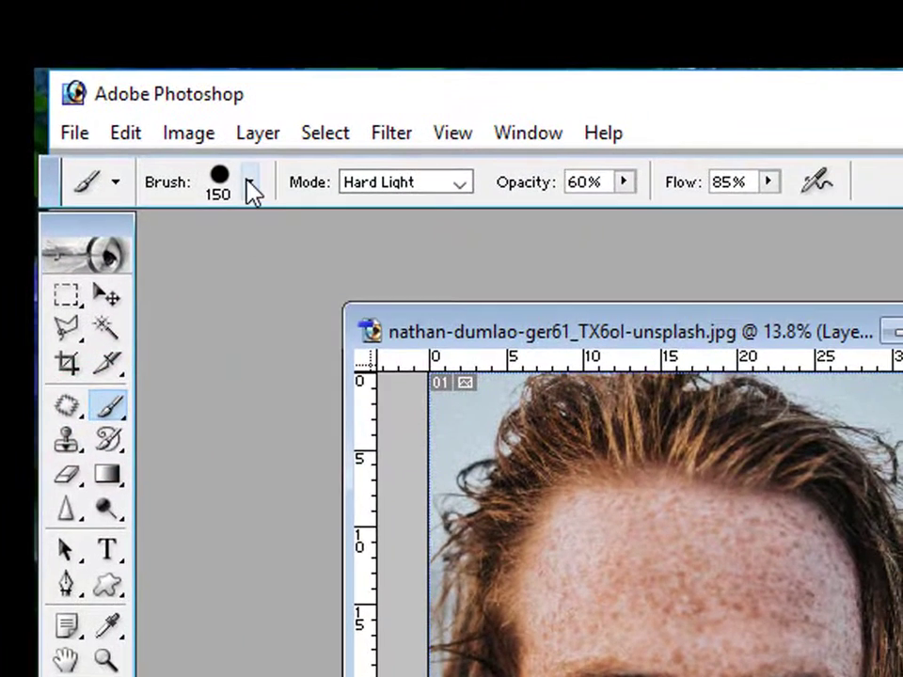
pyautogui.click(250, 182)
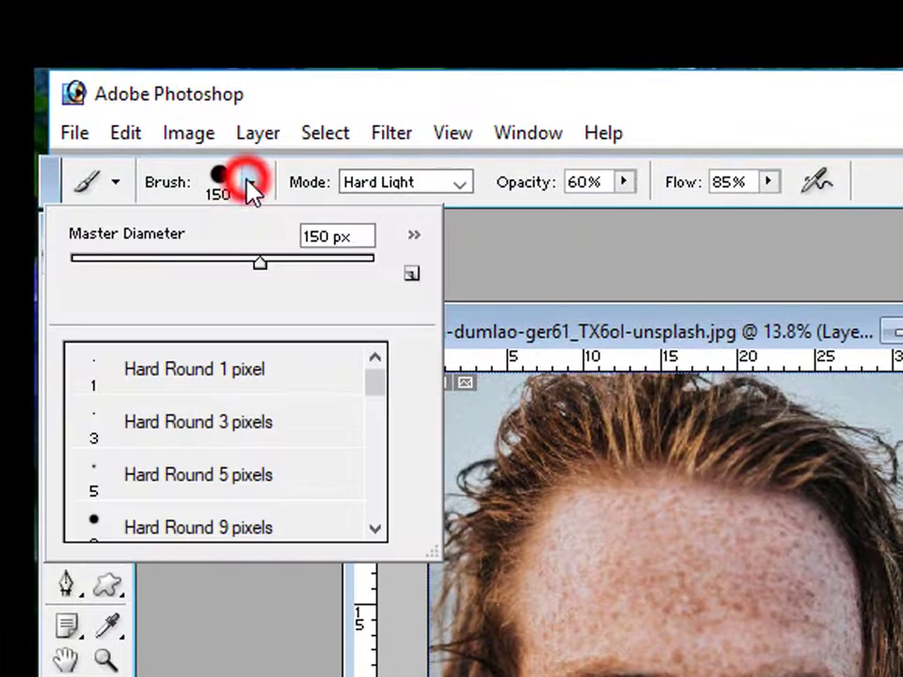
pyautogui.scroll(-1, 171, 433)
pyautogui.scroll(-1, 175, 440)
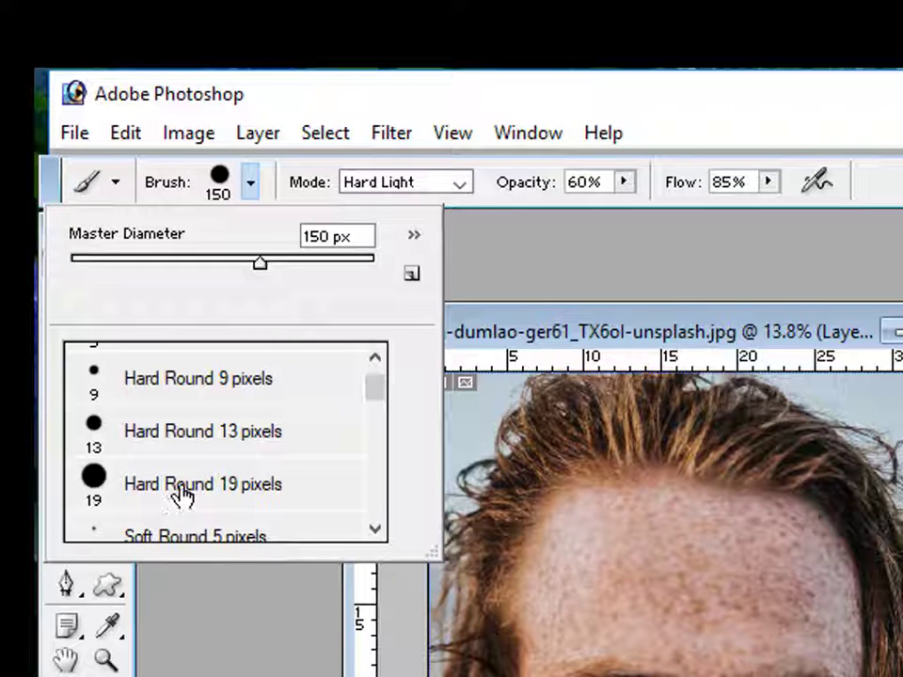
pyautogui.click(182, 489)
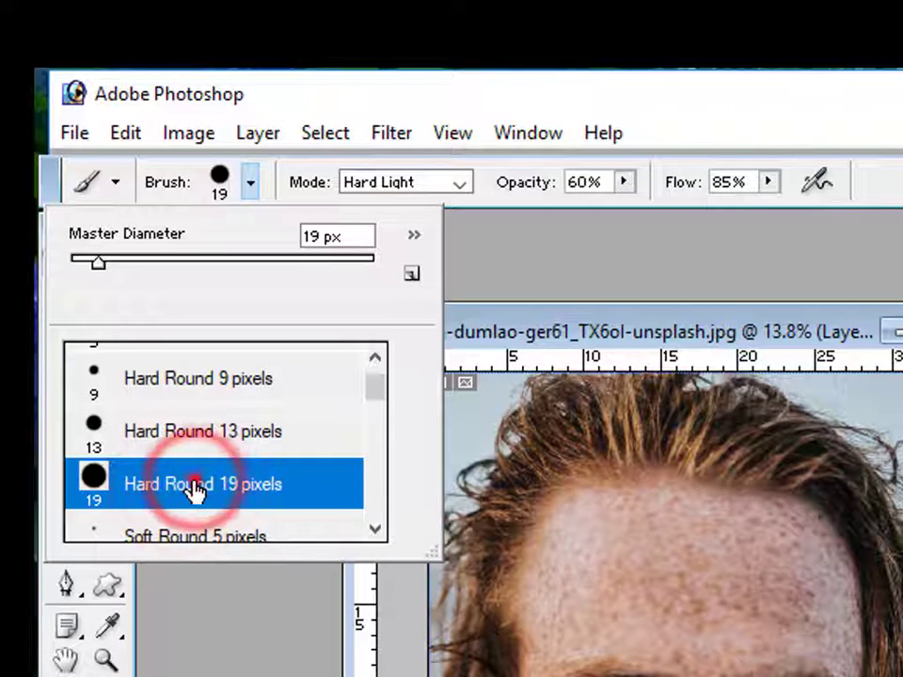
pyautogui.doubleClick(195, 487)
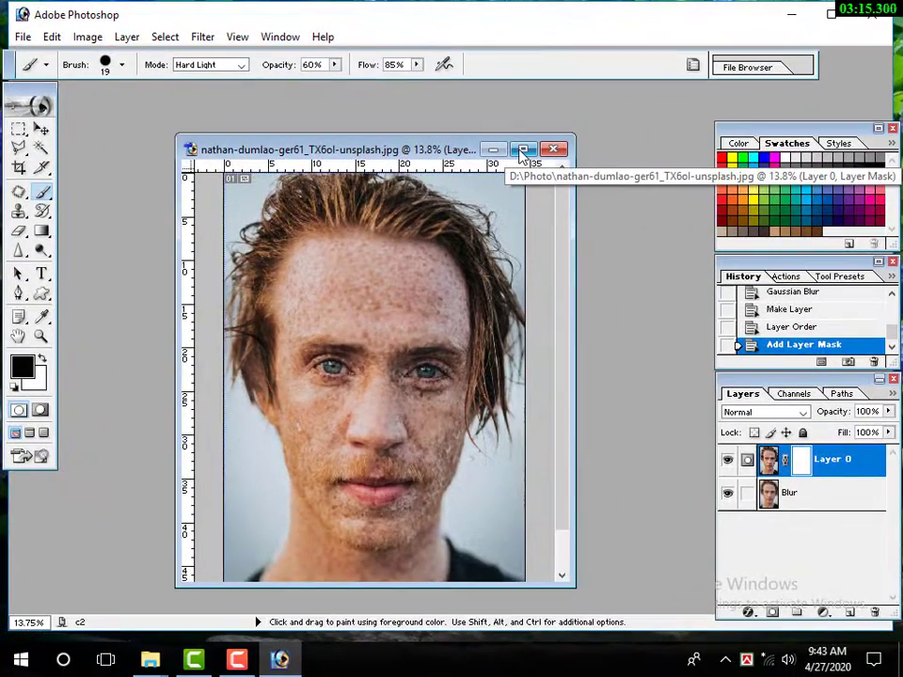
# Maximize the document, zoom in on the face, and enlarge the brush to 300 pixels.
pyautogui.click(522, 148)
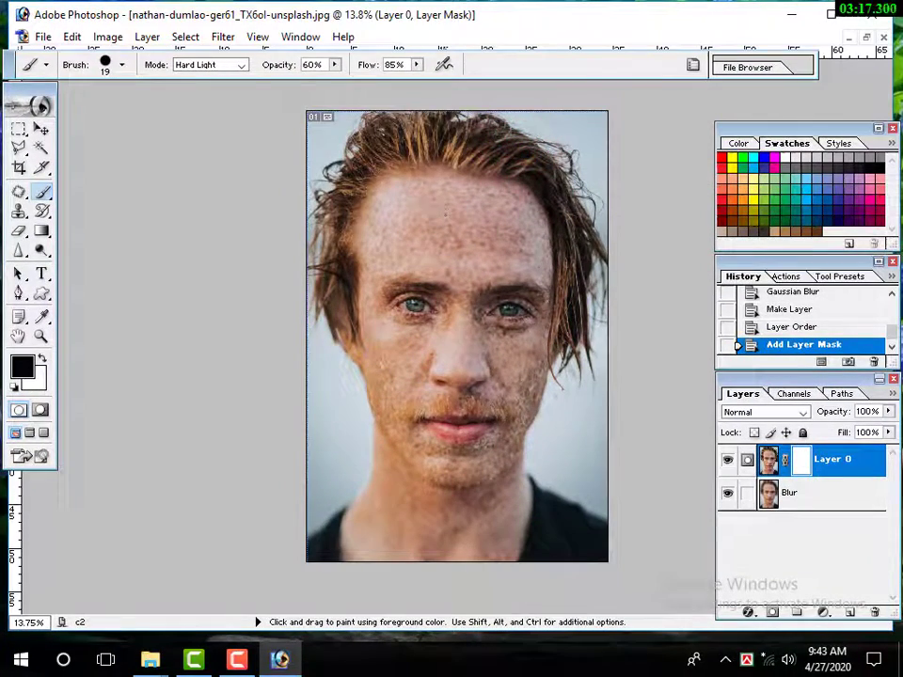
pyautogui.press('ctrl')
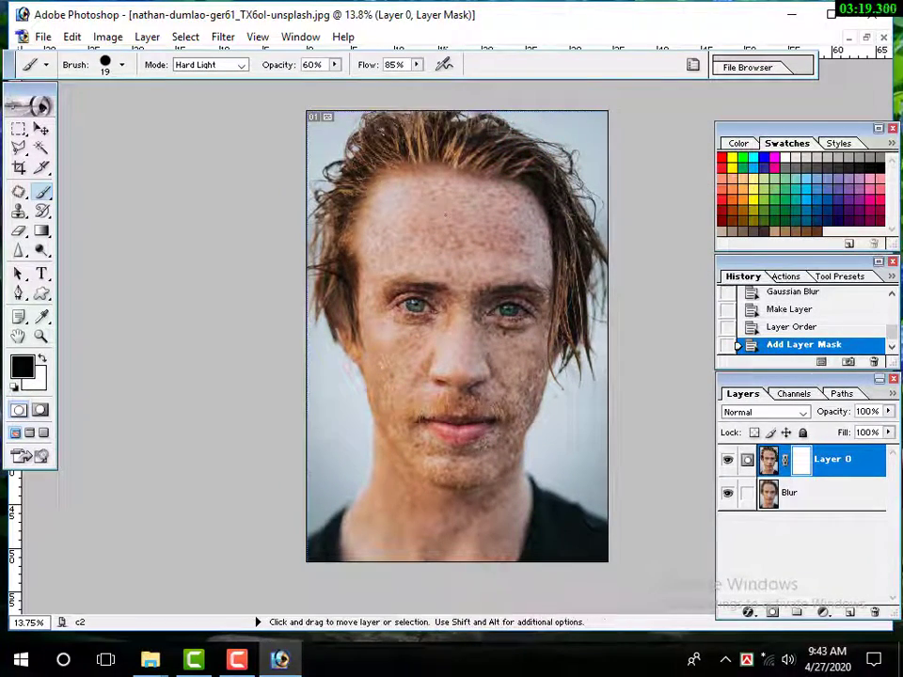
pyautogui.hotkey('ctrl', '+')
pyautogui.hotkey('ctrl', '+')
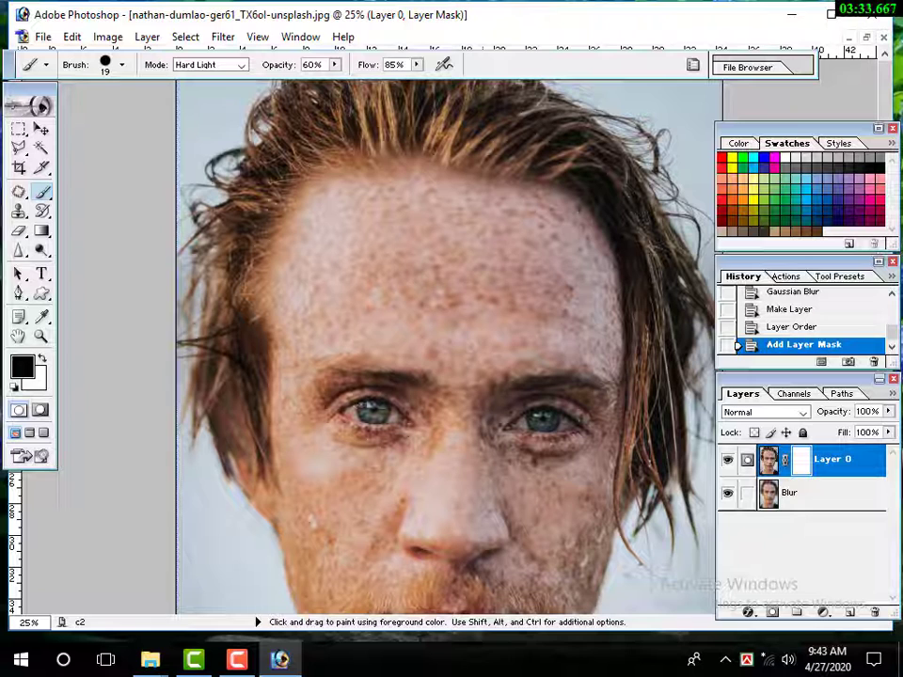
pyautogui.press('ctrl')
pyautogui.press(']')
pyautogui.press(']')
pyautogui.press(']')
pyautogui.press(']')
pyautogui.press(']')
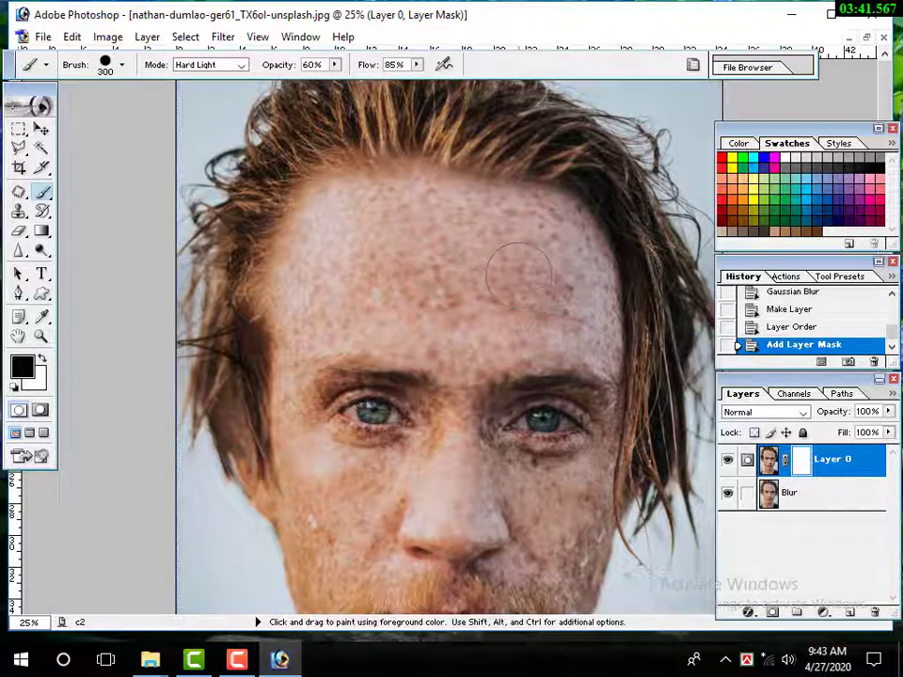
# Paint the mask over the forehead and below the left eye to smooth freckles.
pyautogui.moveTo(520, 275); pyautogui.dragTo(358, 238)
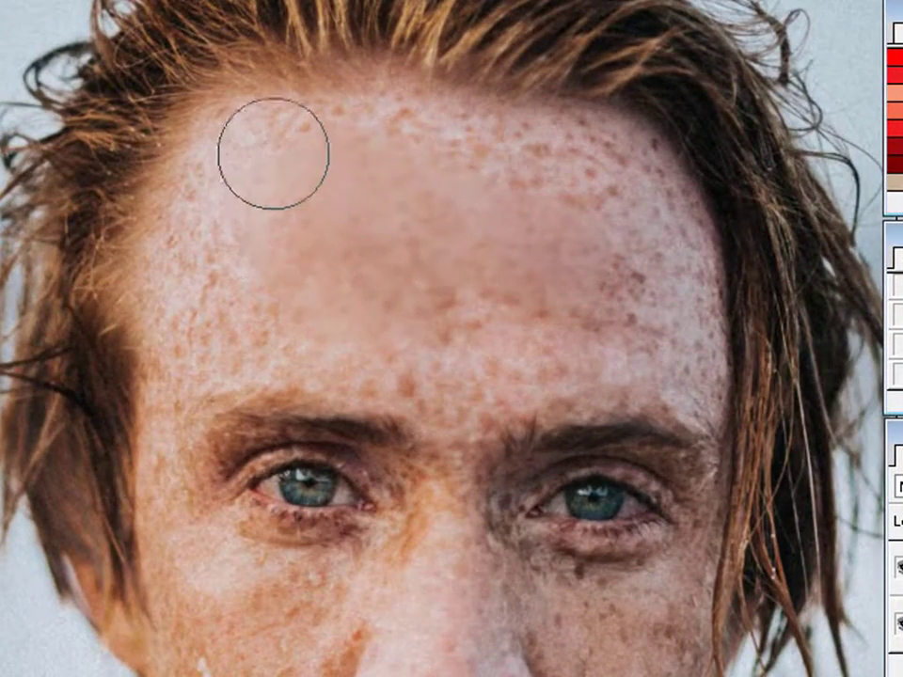
pyautogui.click(271, 144)
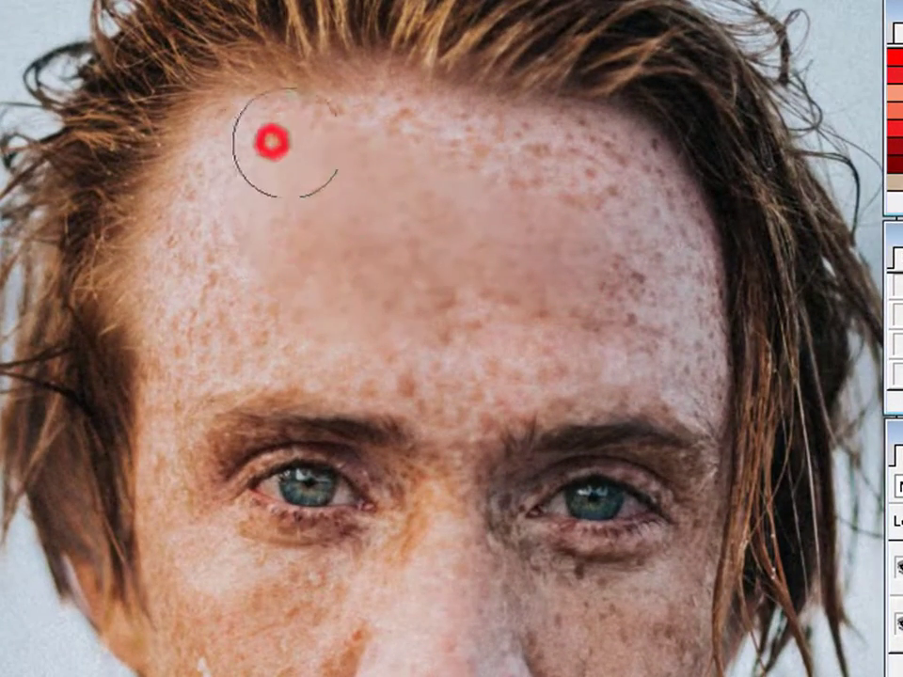
pyautogui.moveTo(459, 152)
pyautogui.mouseDown()
pyautogui.moveTo(637, 285)
pyautogui.moveTo(436, 269)
pyautogui.moveTo(226, 157)
pyautogui.moveTo(208, 229)
pyautogui.moveTo(217, 314)
pyautogui.moveTo(315, 336)
pyautogui.moveTo(476, 344)
pyautogui.mouseUp()
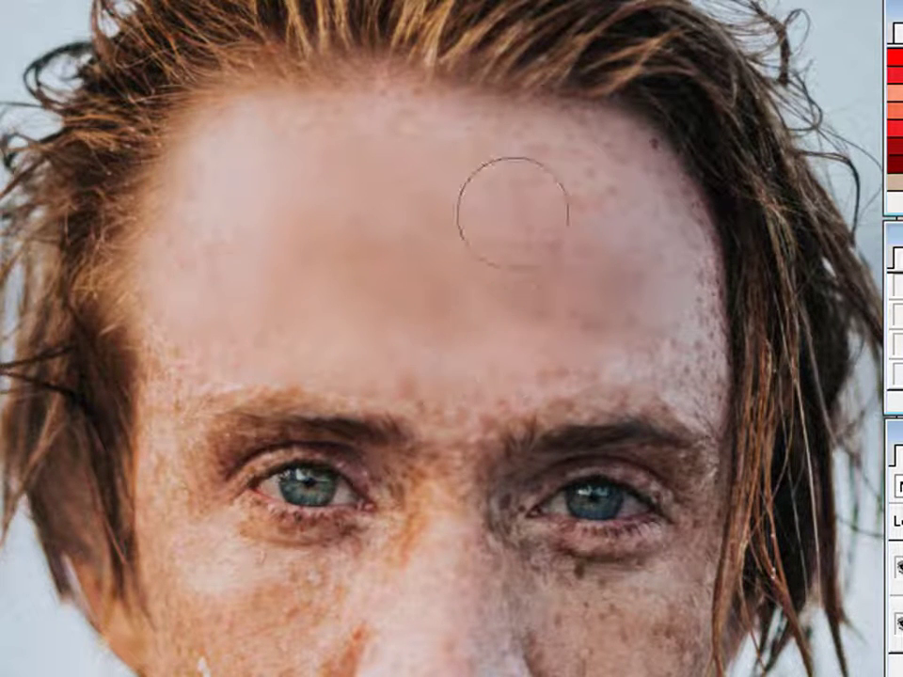
pyautogui.moveTo(521, 172); pyautogui.dragTo(602, 184)
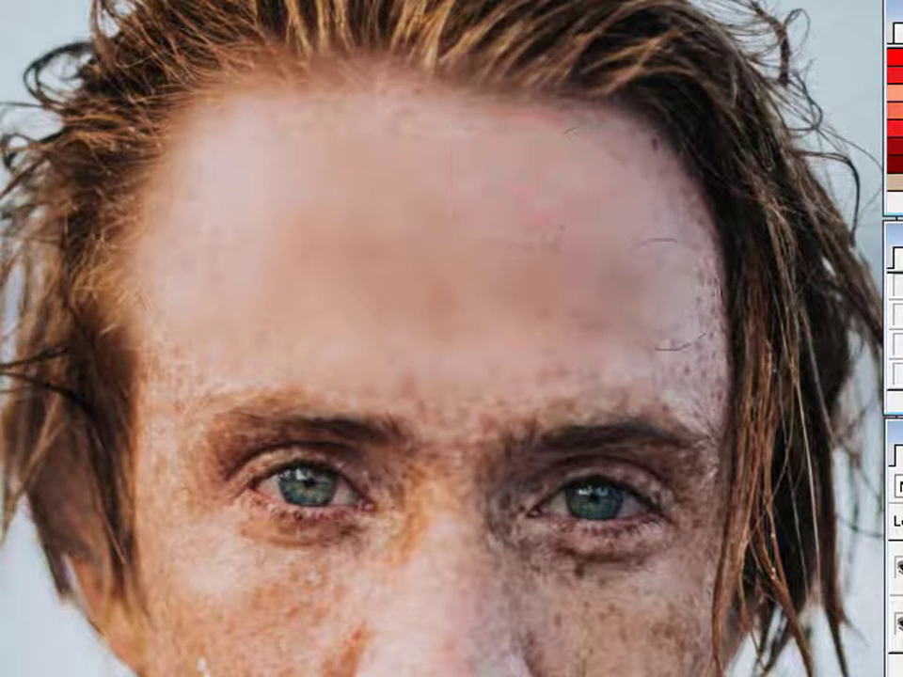
pyautogui.click(390, 511)
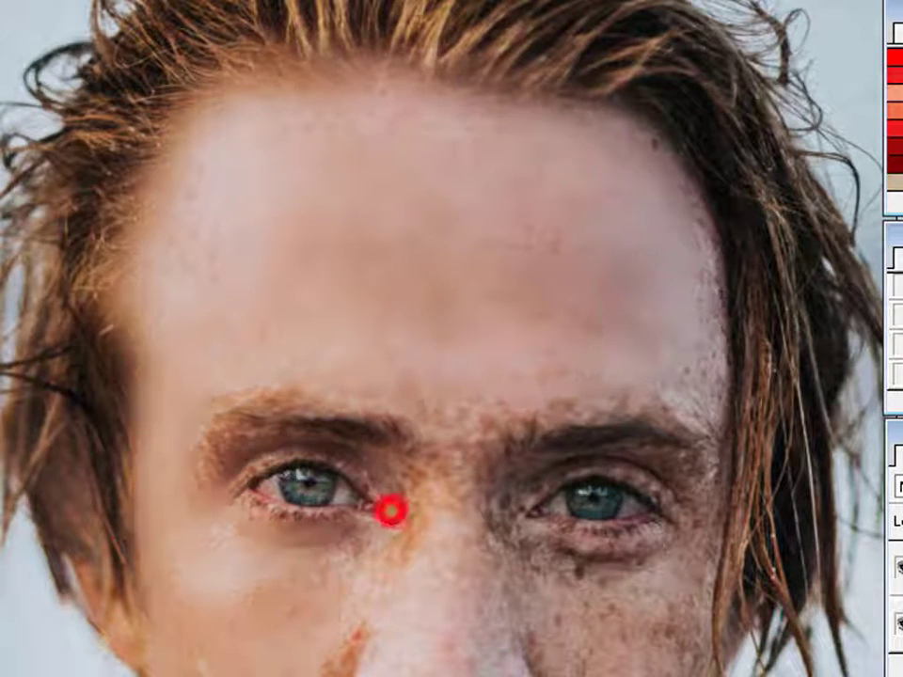
pyautogui.click(356, 619)
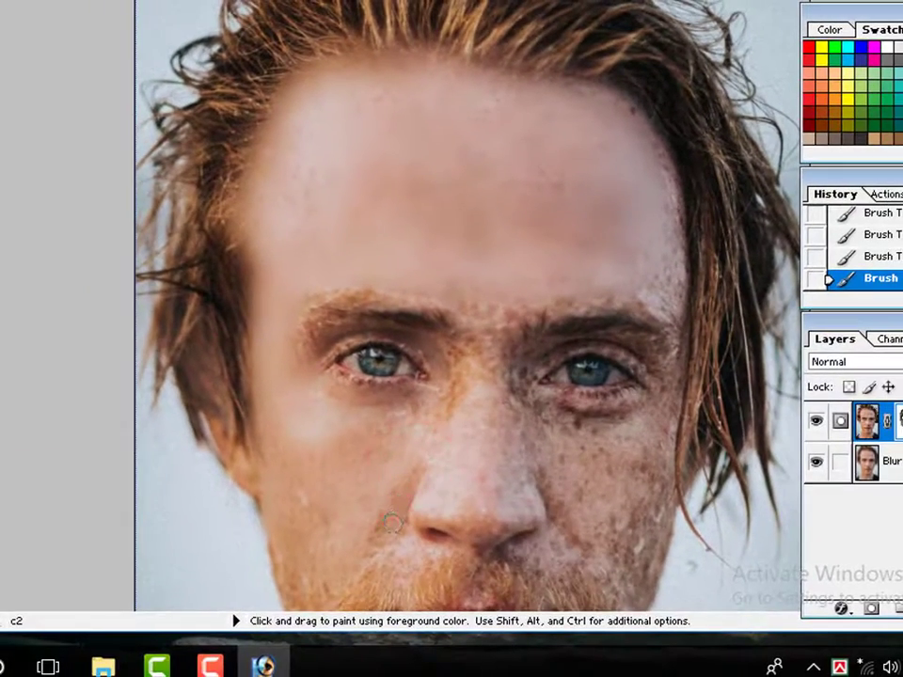
# Smooth the left cheek and between the brows, then pan down to the mouth and chin.
pyautogui.moveTo(387, 513); pyautogui.dragTo(414, 489)
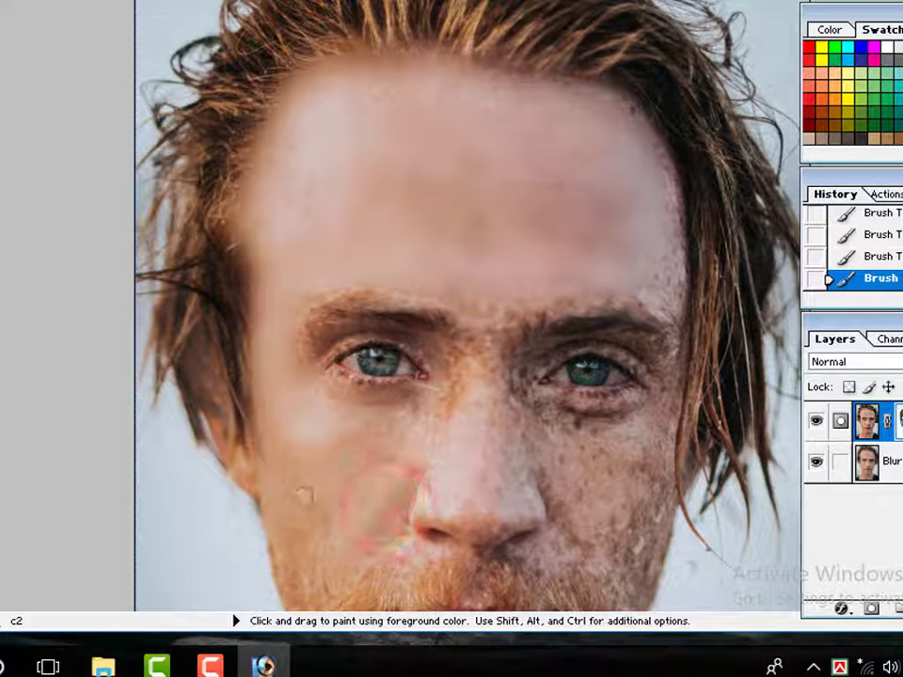
pyautogui.click(293, 493)
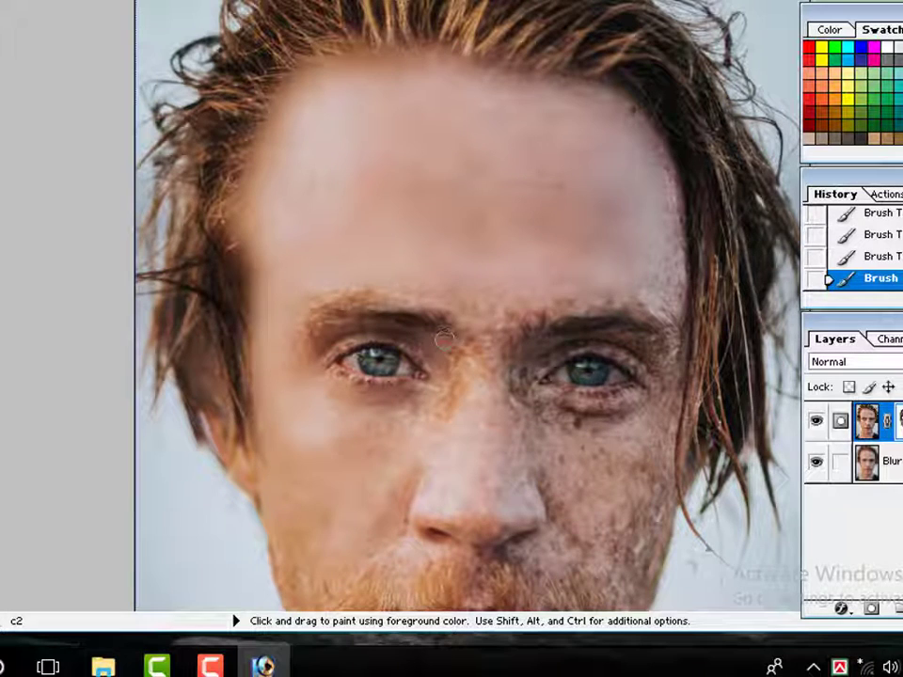
pyautogui.moveTo(443, 347)
pyautogui.mouseDown()
pyautogui.moveTo(453, 413)
pyautogui.moveTo(430, 444)
pyautogui.mouseUp()
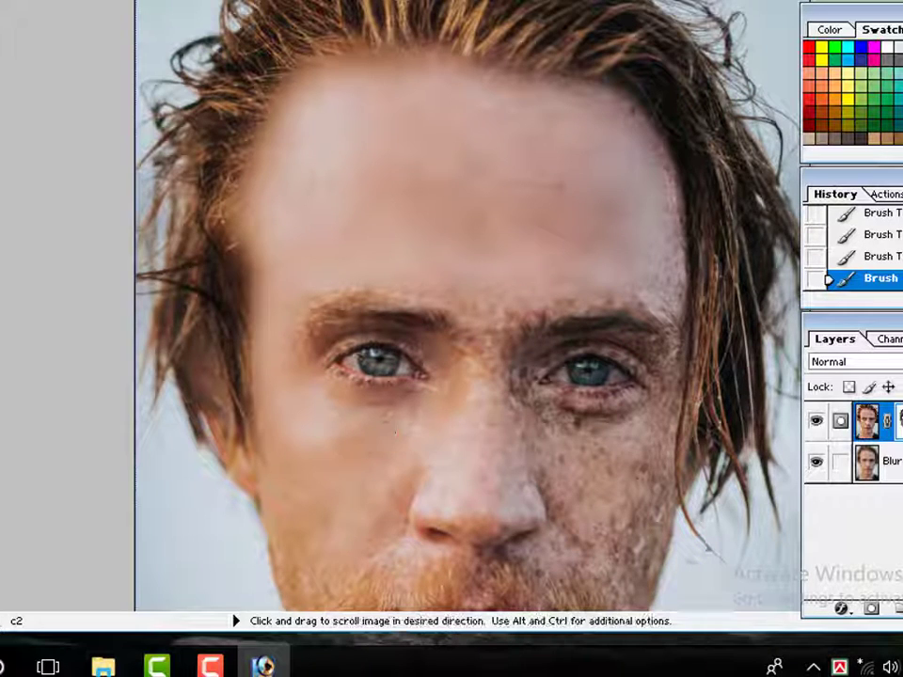
pyautogui.moveTo(386, 433); pyautogui.dragTo(399, 226)
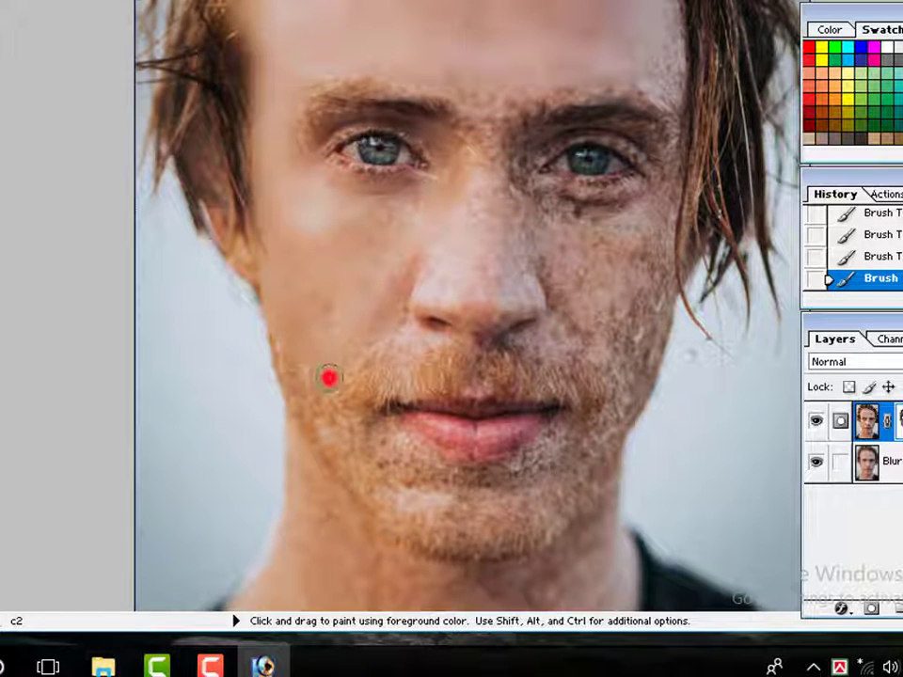
# Paint the mask over the left cheek, jaw, chin and lip to smooth freckles.
pyautogui.click(328, 377)
pyautogui.click(284, 335)
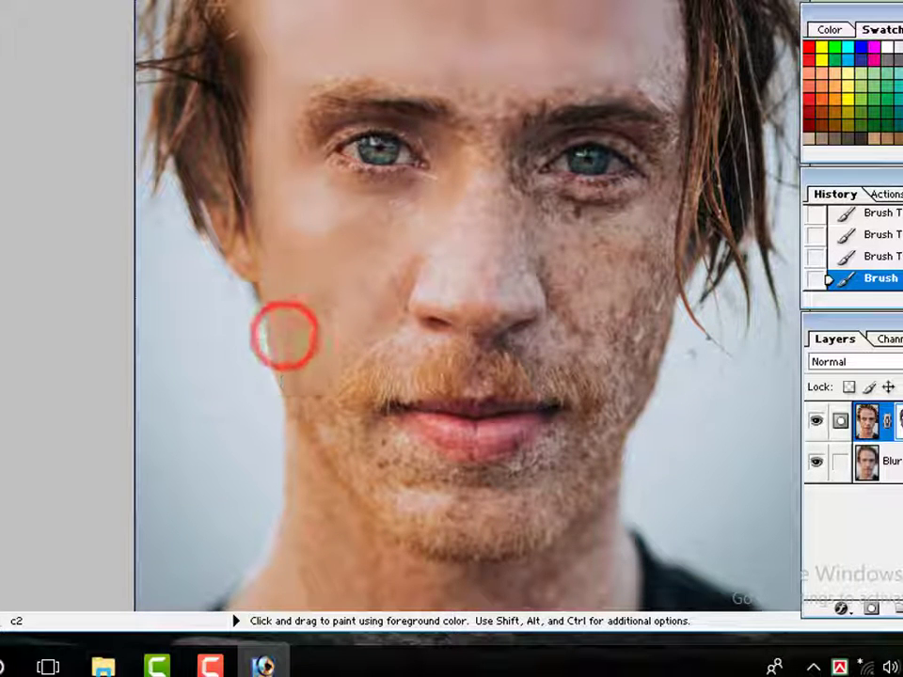
pyautogui.click(294, 362)
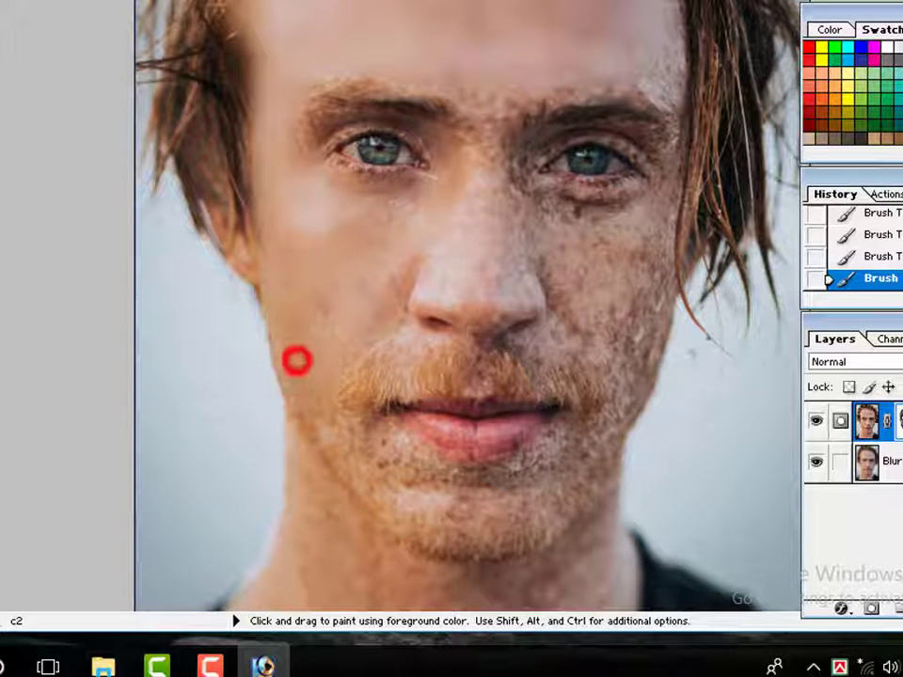
pyautogui.click(404, 482)
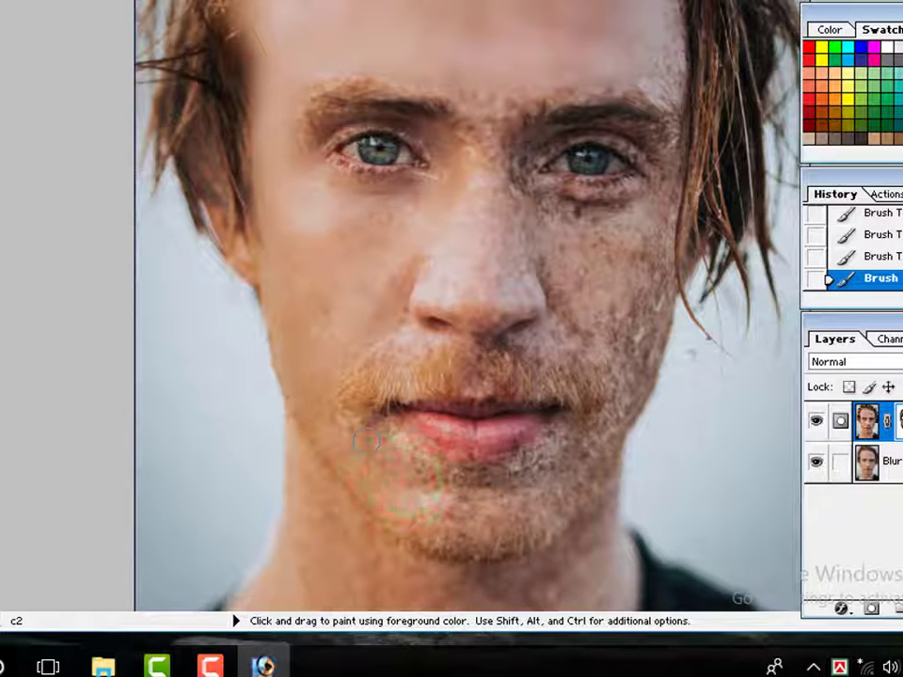
pyautogui.click(408, 456)
pyautogui.click(418, 500)
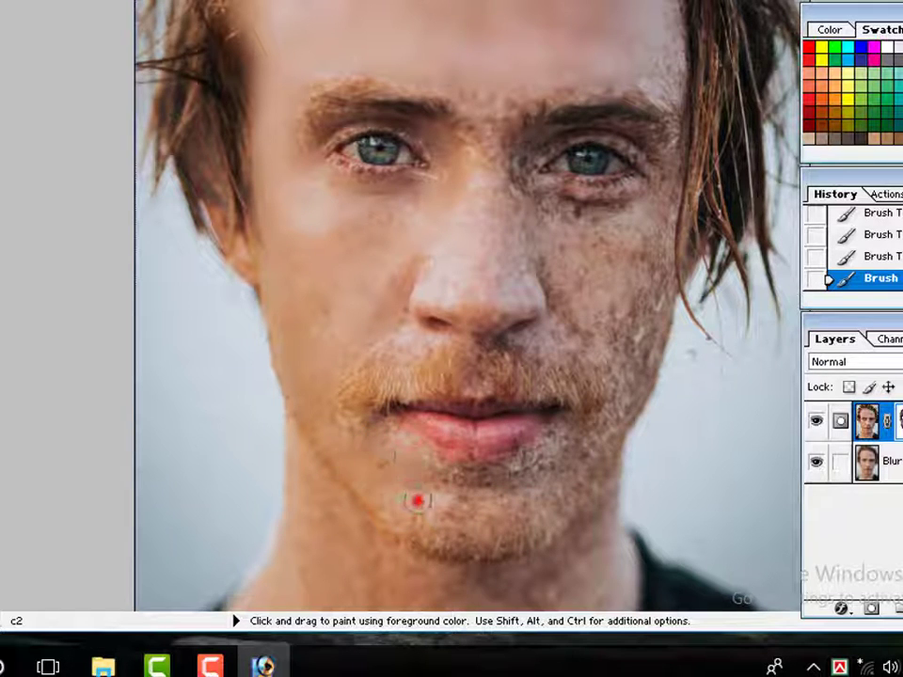
pyautogui.click(312, 376)
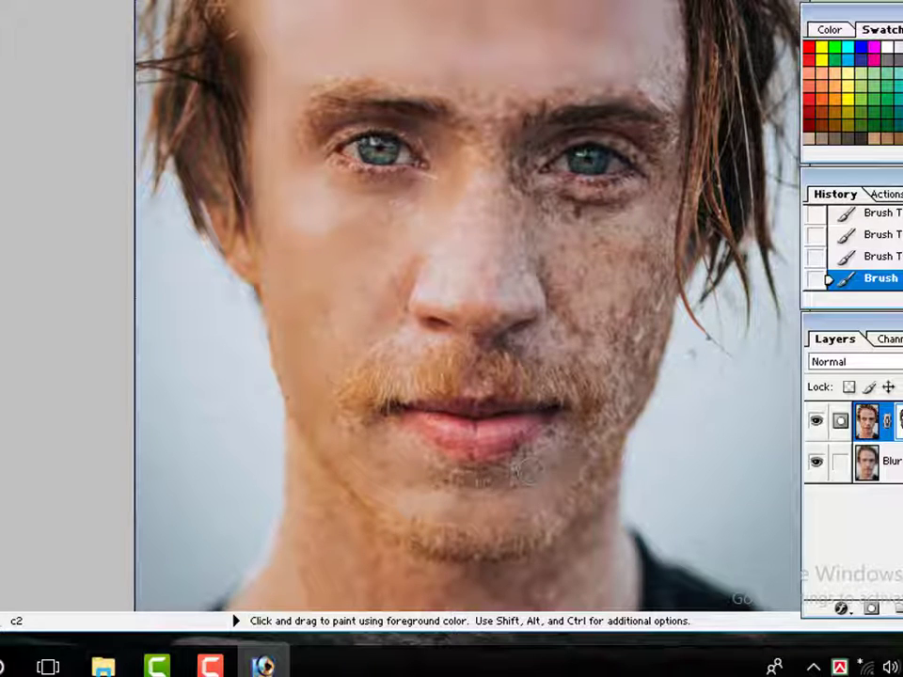
pyautogui.moveTo(401, 445); pyautogui.dragTo(463, 474)
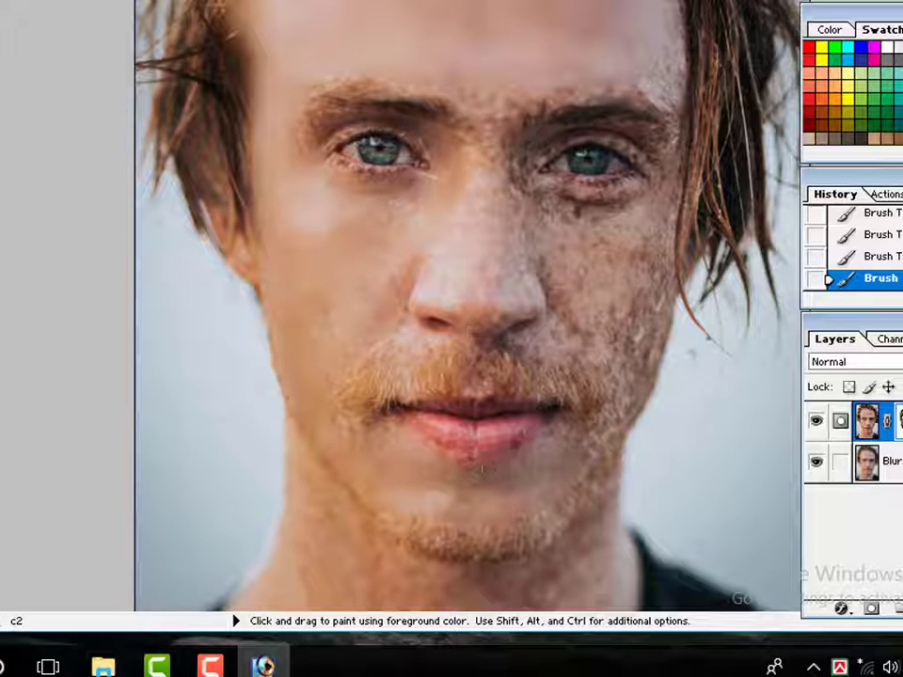
# Smooth the upper lip, skin around the nostrils, right cheek, under the right eye, and nose bridge.
pyautogui.click(374, 340)
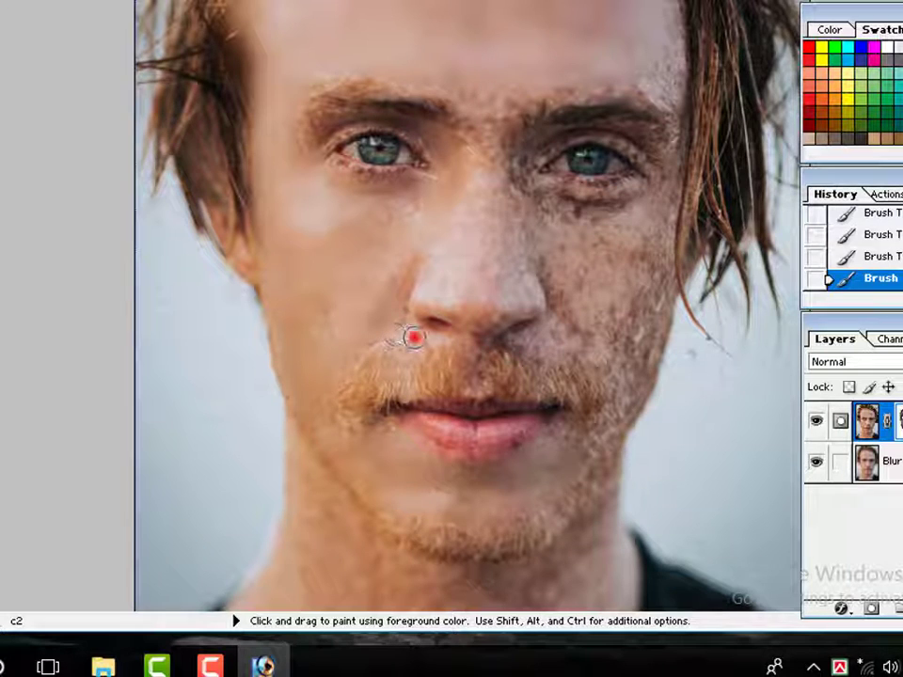
pyautogui.click(413, 338)
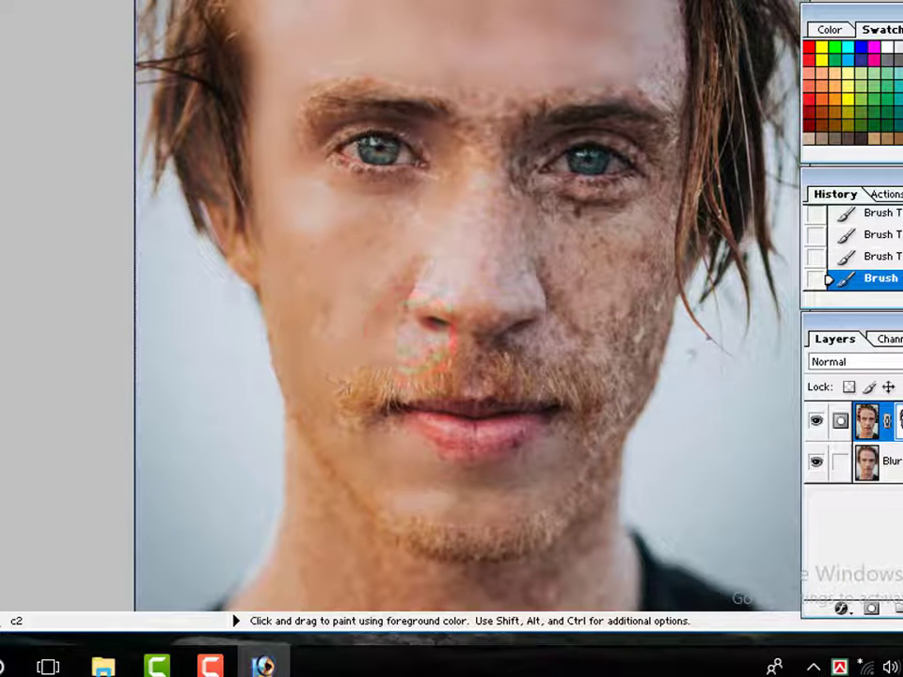
pyautogui.click(436, 336)
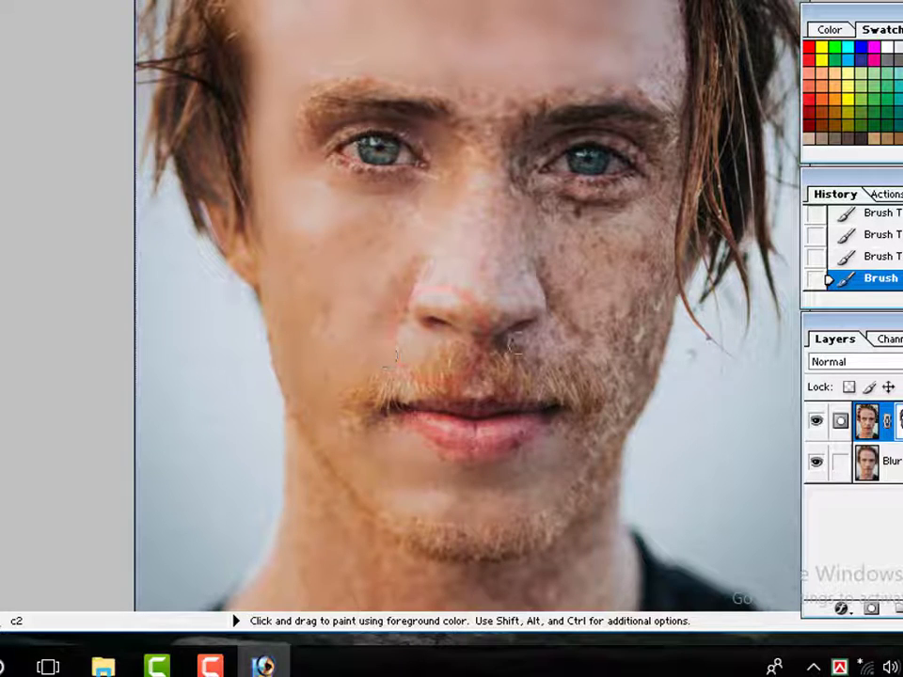
pyautogui.click(516, 340)
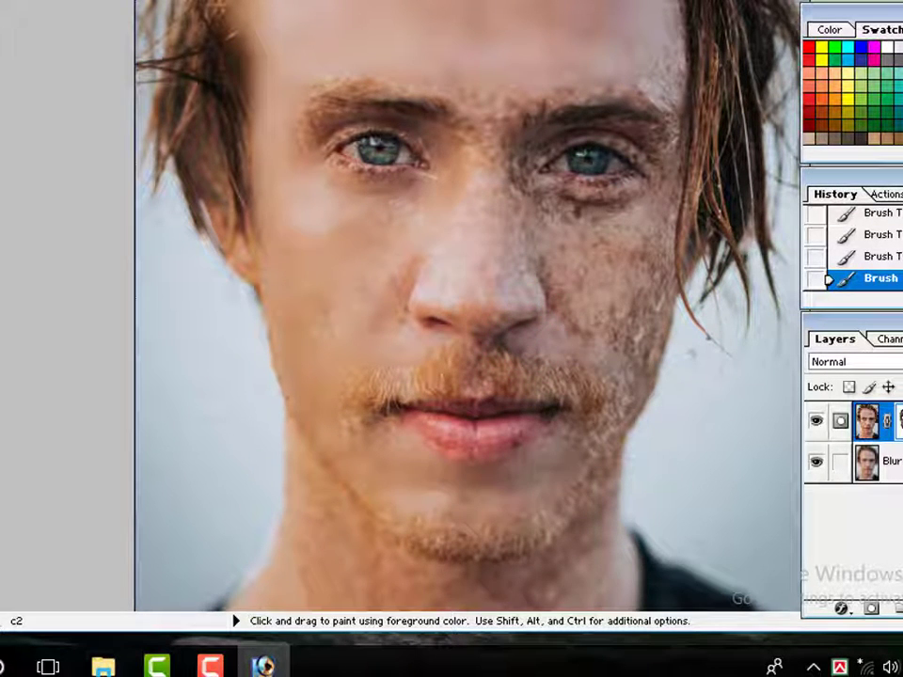
pyautogui.click(593, 331)
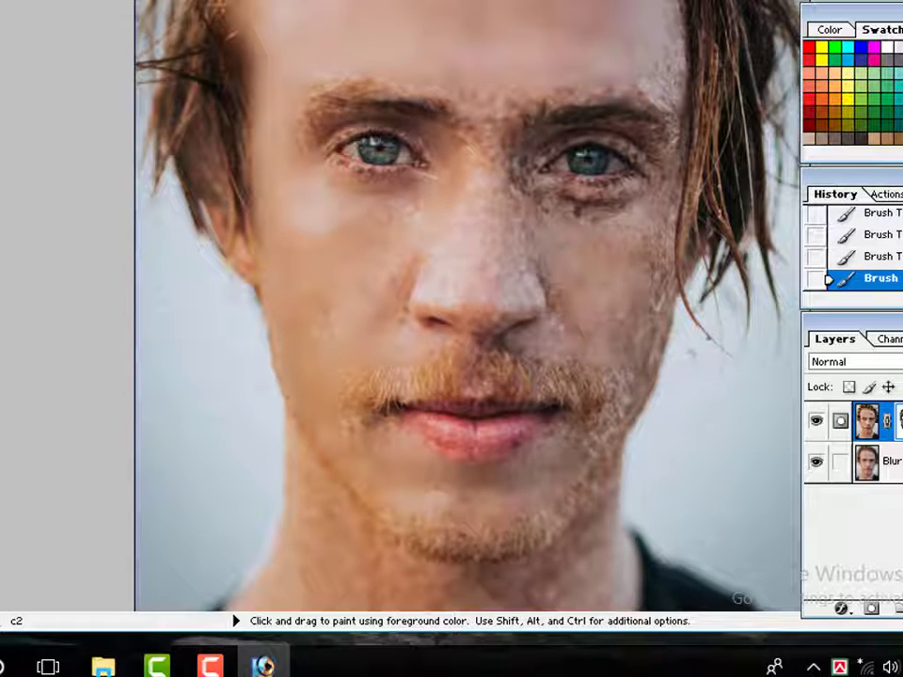
pyautogui.click(584, 319)
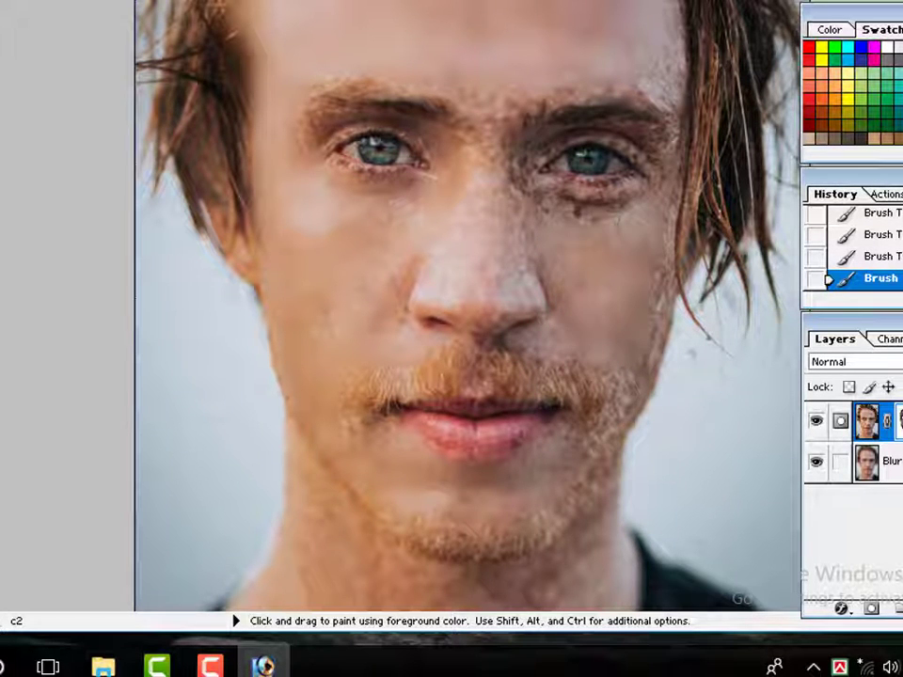
pyautogui.click(637, 212)
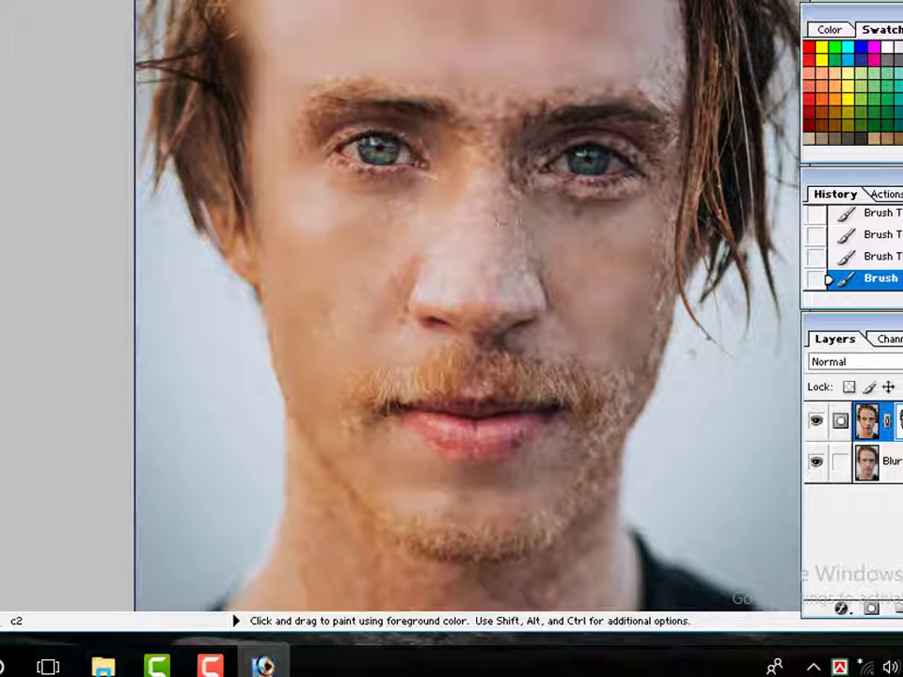
pyautogui.click(503, 194)
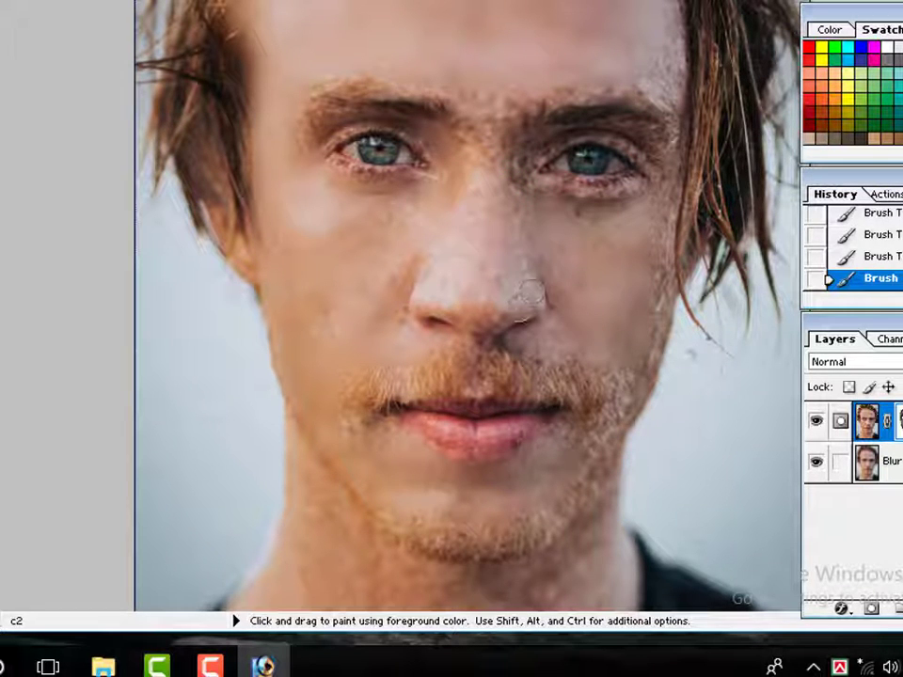
# Paint the mask black over the nose tip, the left cheek and under both eyes.
pyautogui.click(461, 286)
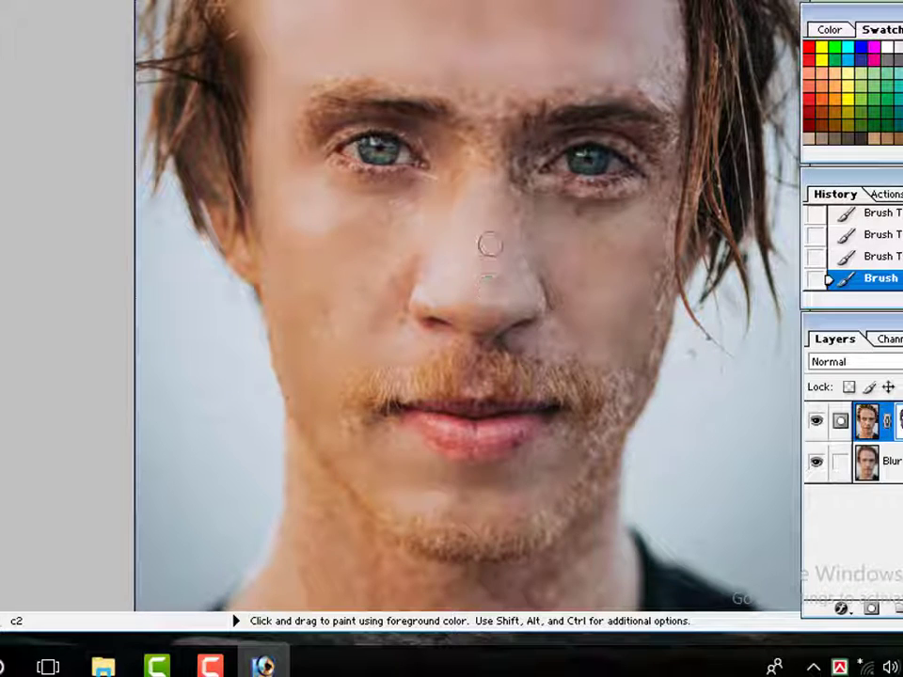
pyautogui.click(323, 293)
pyautogui.click(404, 211)
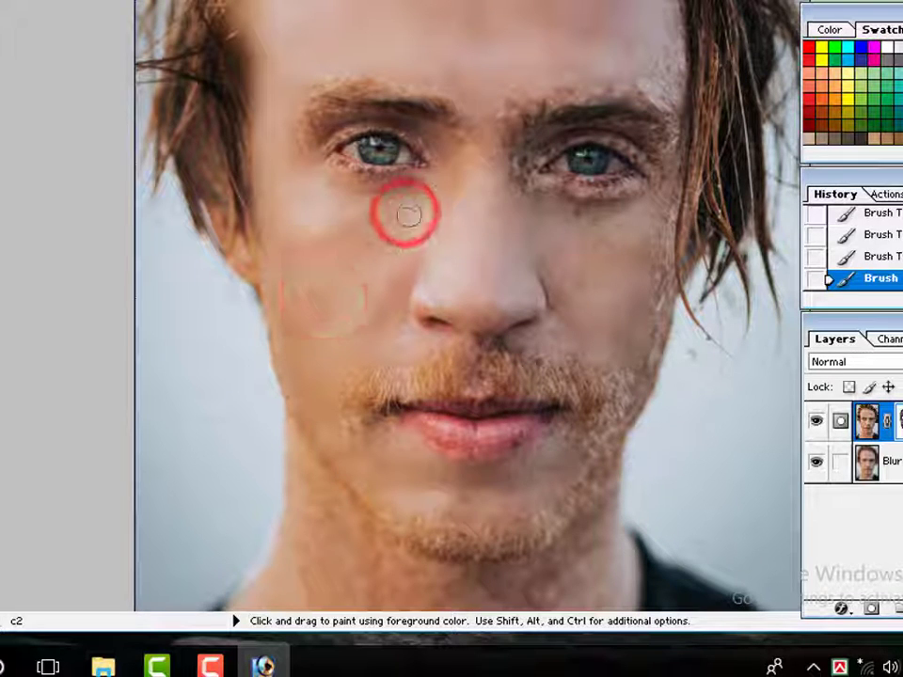
pyautogui.click(403, 188)
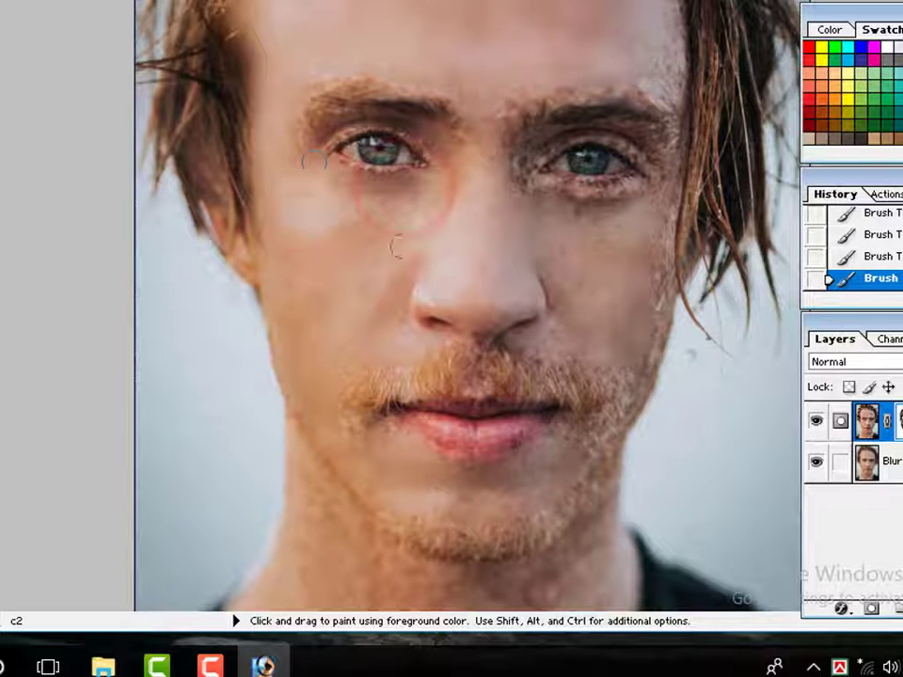
pyautogui.click(559, 209)
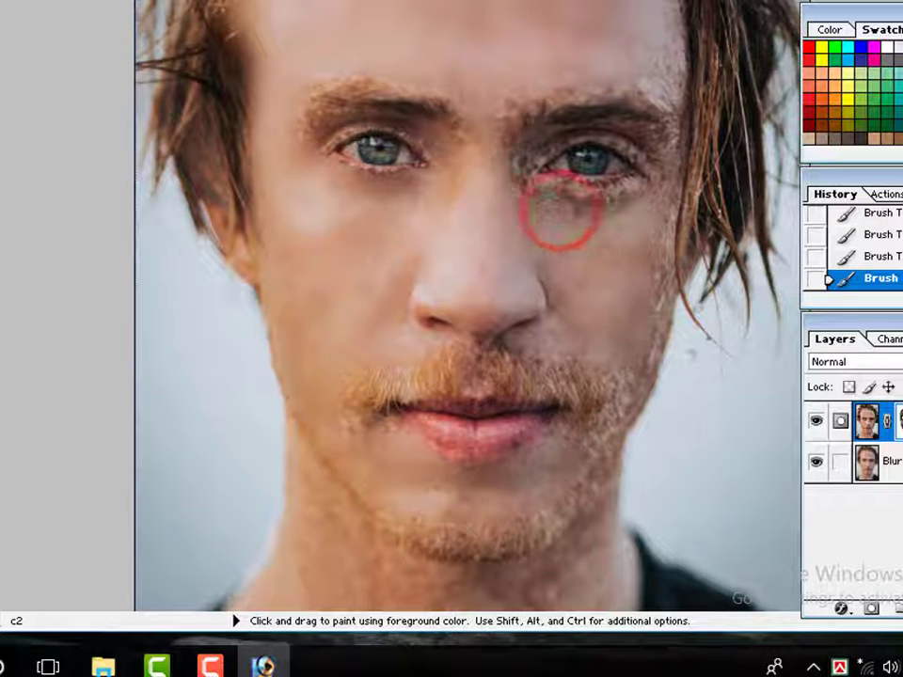
pyautogui.click(625, 192)
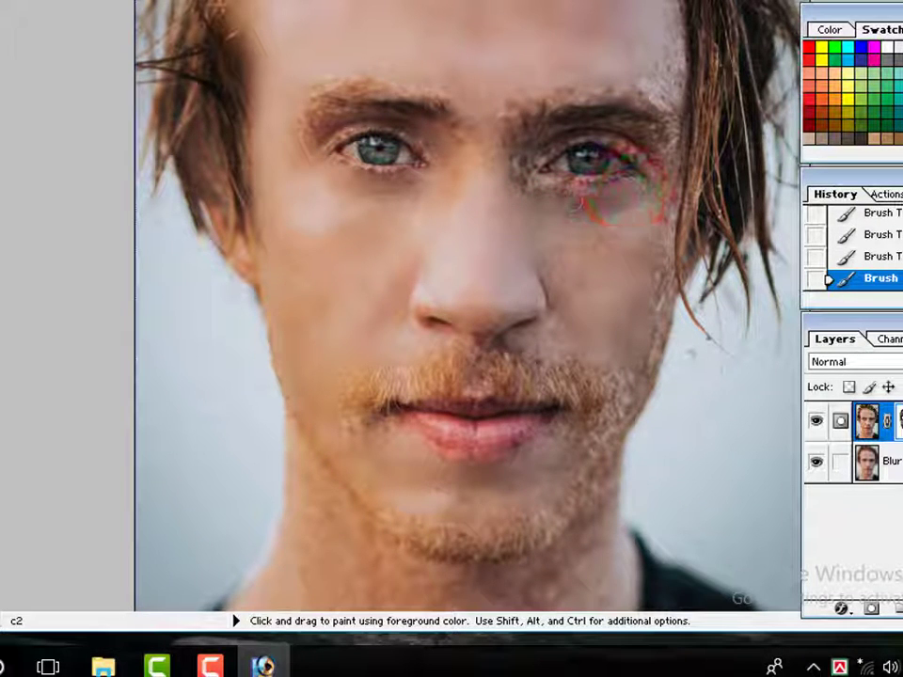
pyautogui.click(544, 216)
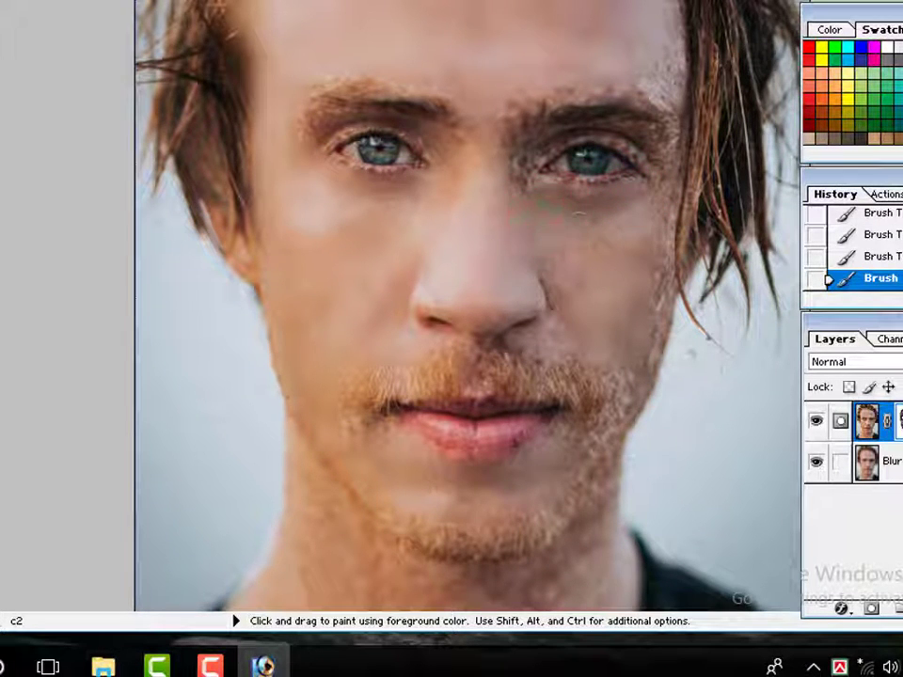
pyautogui.click(551, 243)
# Smooth the skin right of the nose, around the nostrils and along the moustache.
pyautogui.click(545, 268)
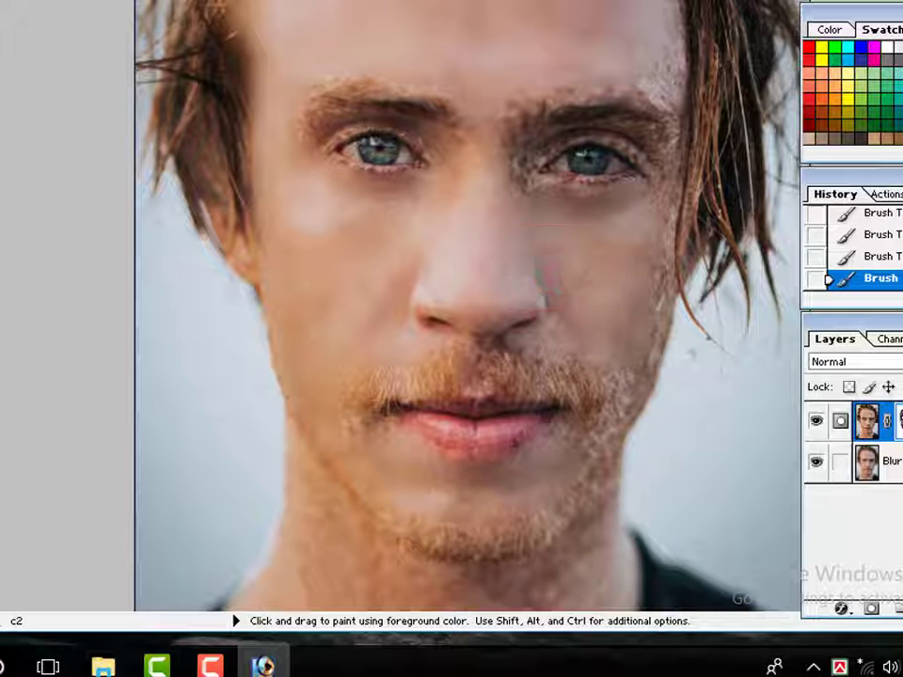
pyautogui.click(554, 312)
pyautogui.click(542, 345)
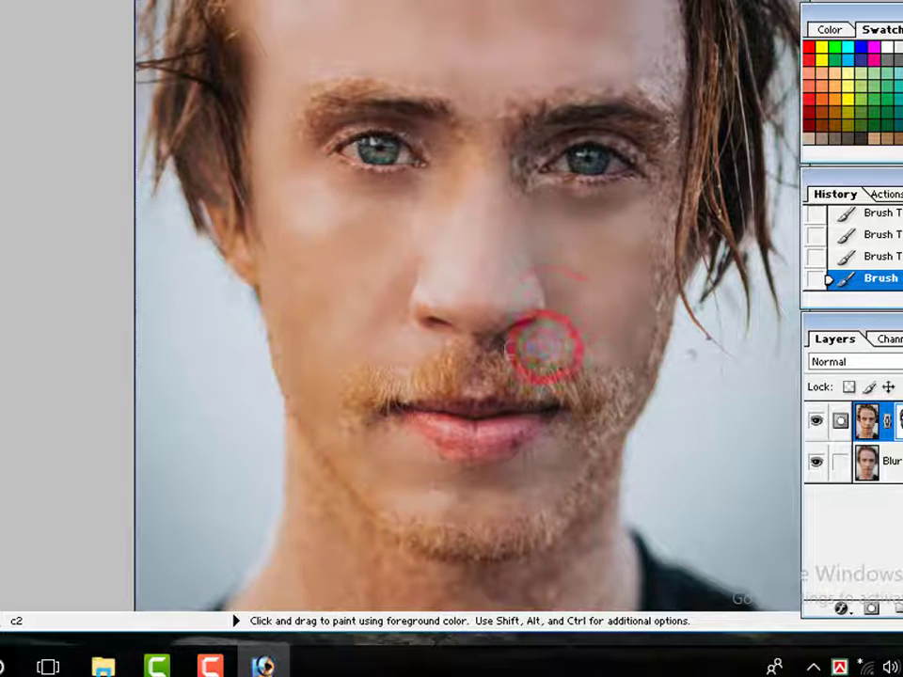
pyautogui.click(504, 341)
pyautogui.click(477, 340)
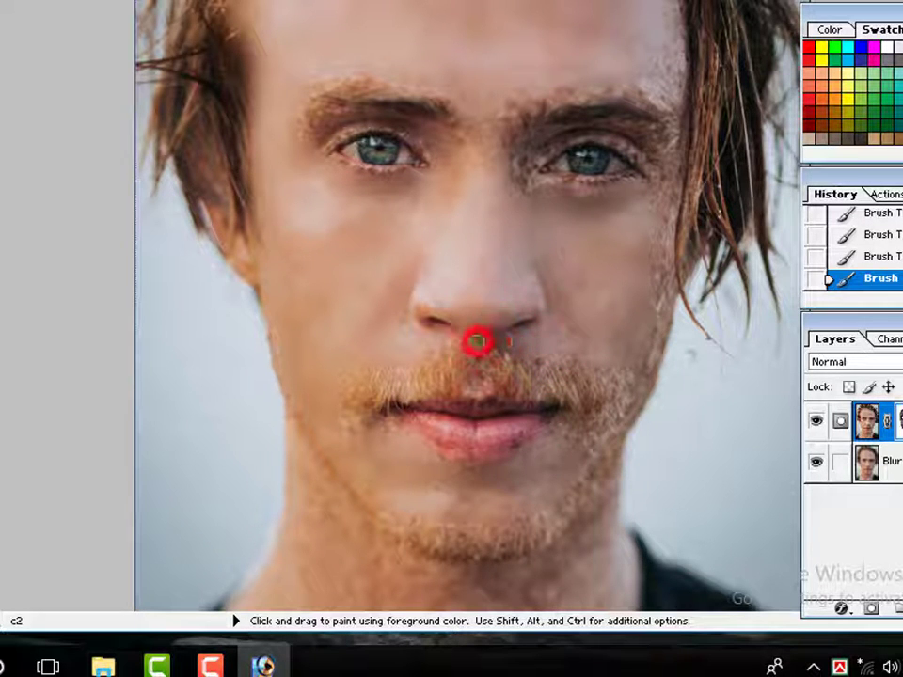
pyautogui.click(476, 388)
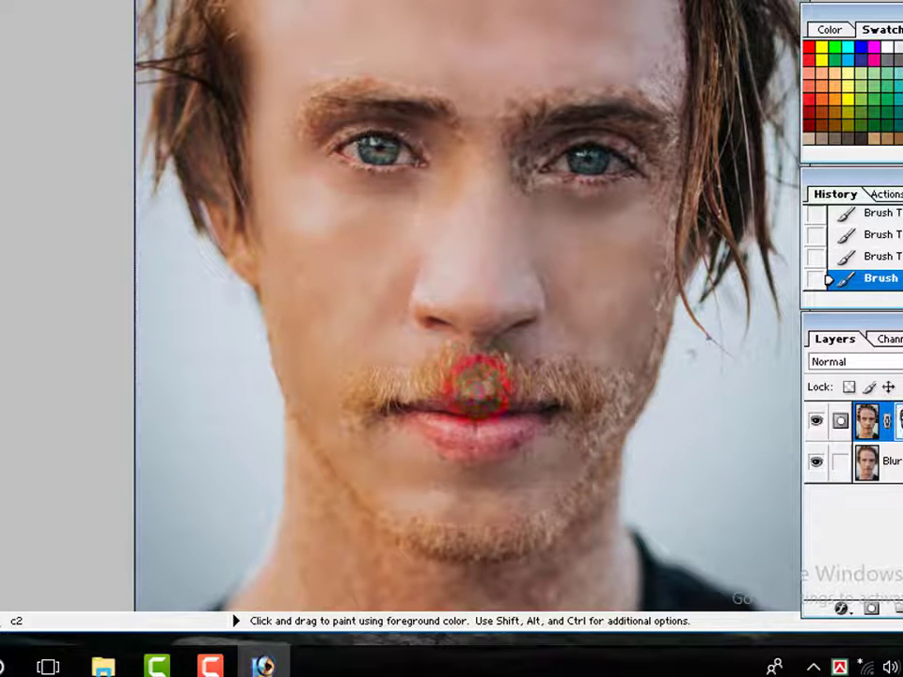
pyautogui.click(557, 357)
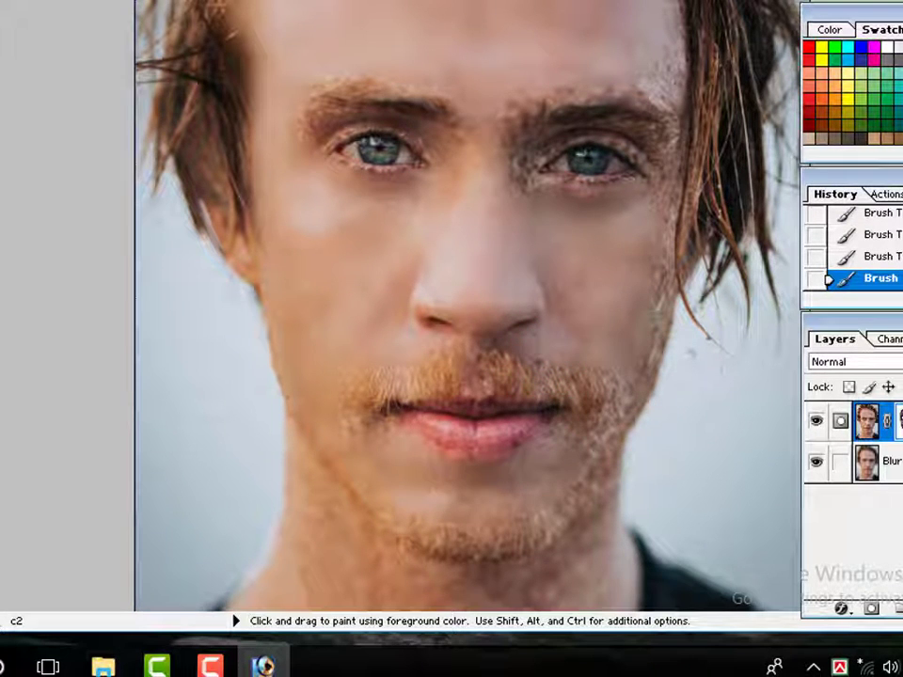
# Smooth the right cheek, the patch under the right eye and the skin between the eyes.
pyautogui.click(655, 342)
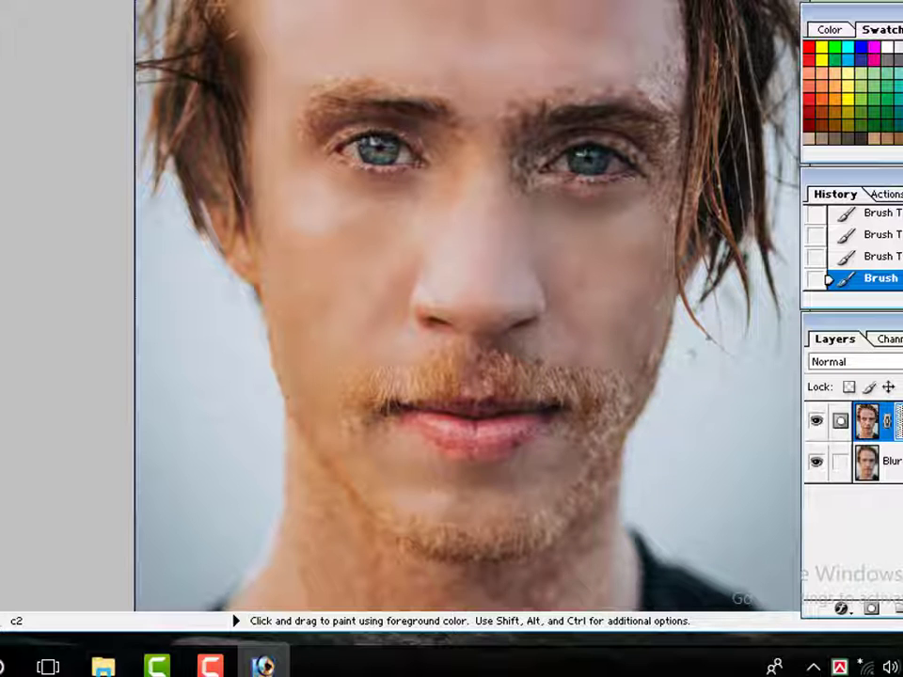
pyautogui.click(625, 222)
pyautogui.click(526, 182)
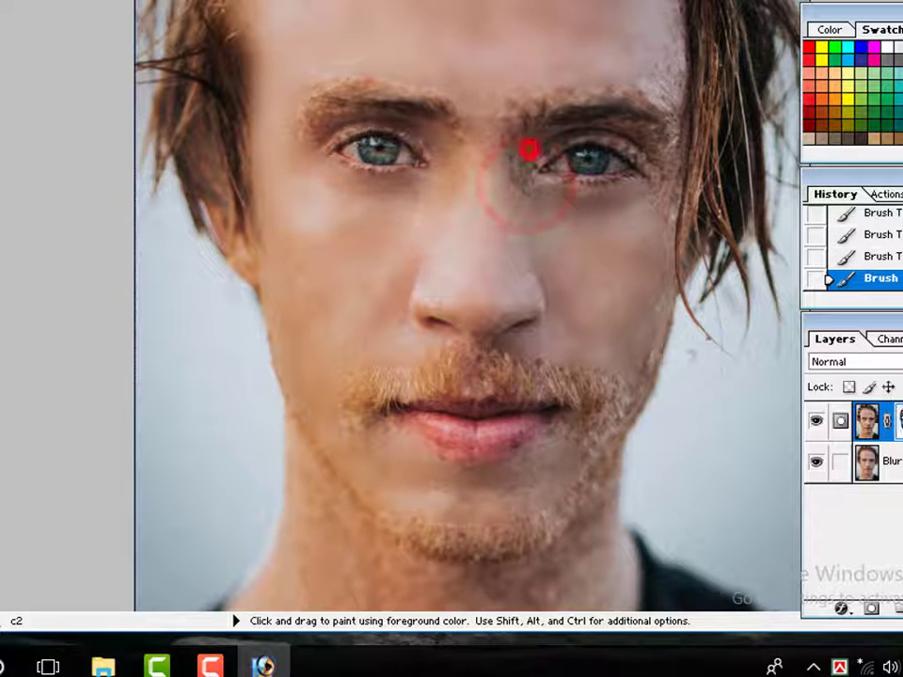
pyautogui.click(528, 148)
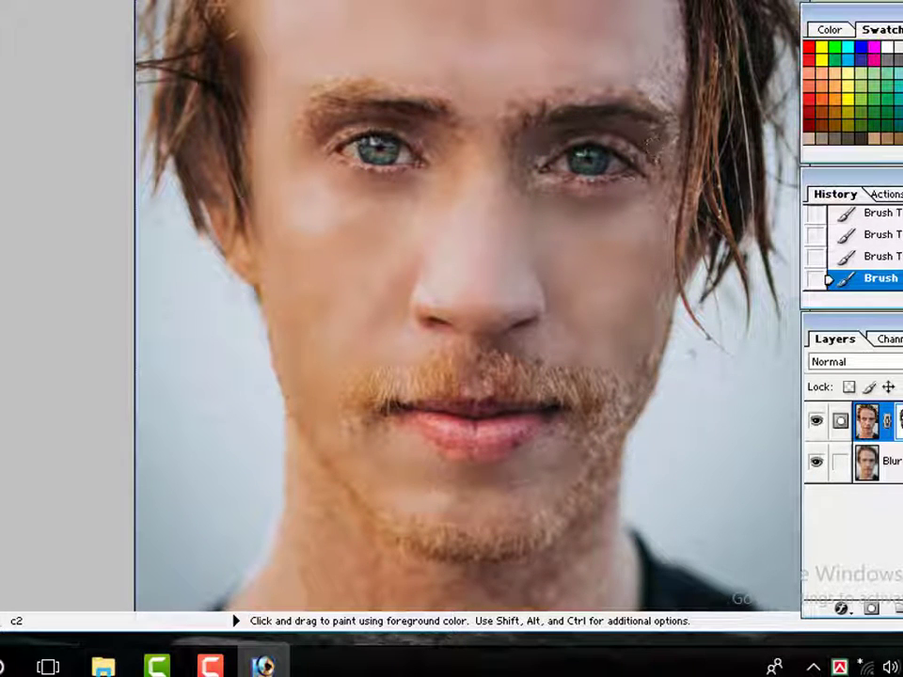
pyautogui.click(654, 155)
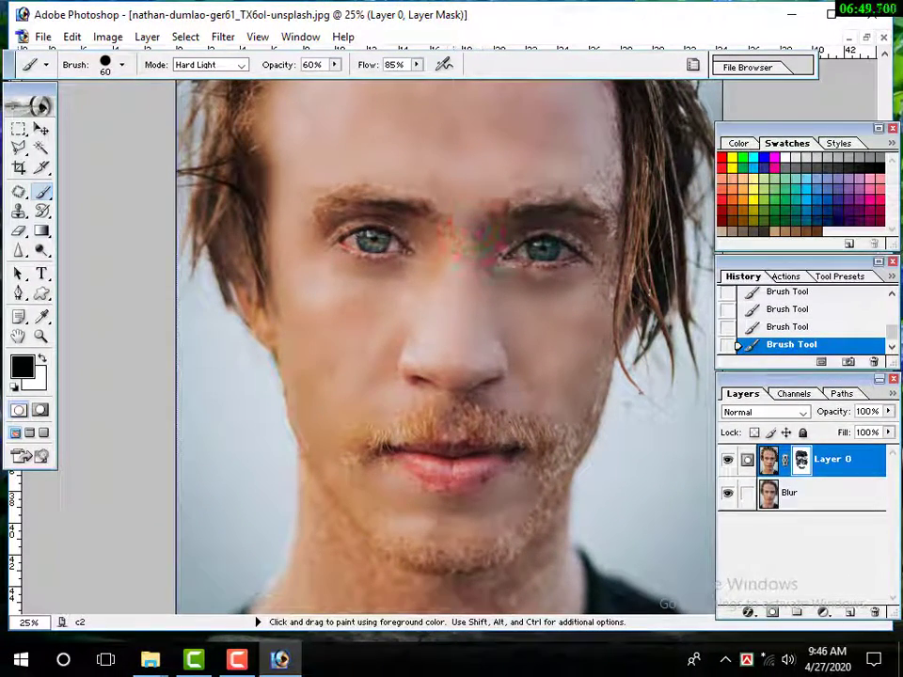
# Smooth the skin between the brows and along the forehead hairline at the right temple.
pyautogui.click(445, 244)
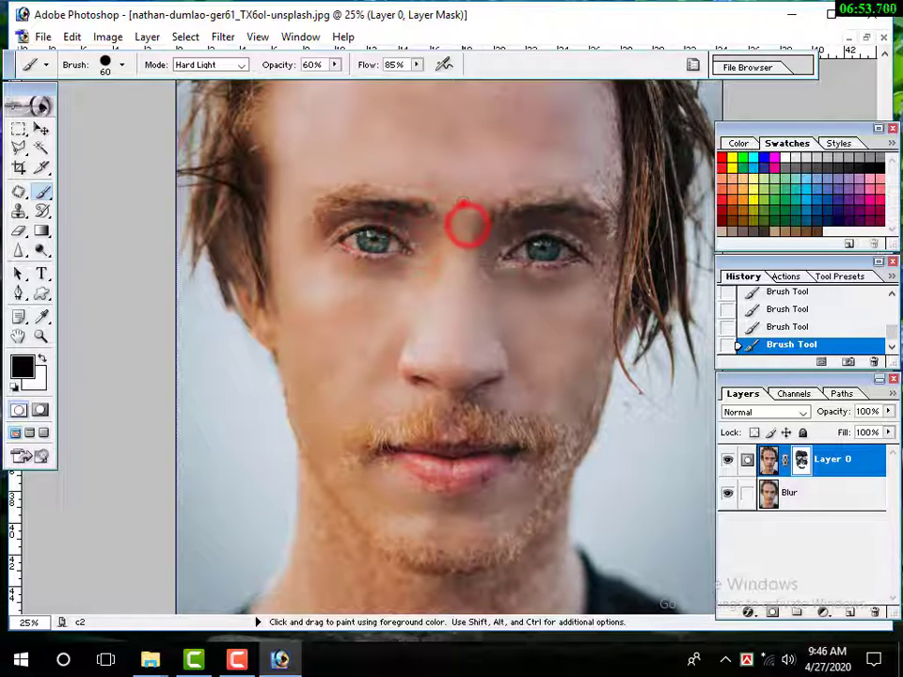
pyautogui.moveTo(468, 226)
pyautogui.mouseDown()
pyautogui.moveTo(460, 178)
pyautogui.moveTo(598, 131)
pyautogui.mouseUp()
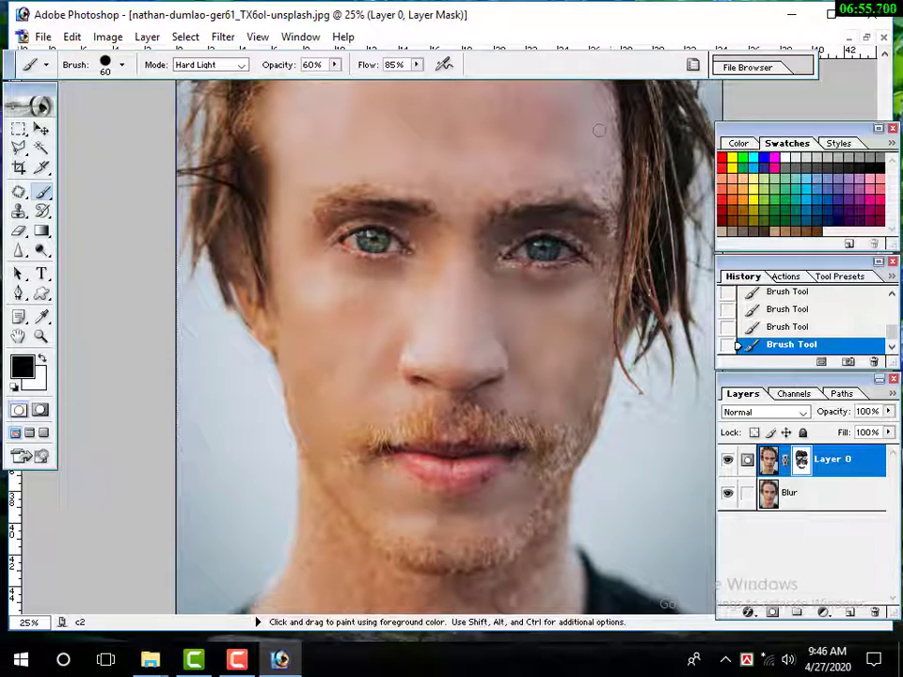
pyautogui.click(609, 87)
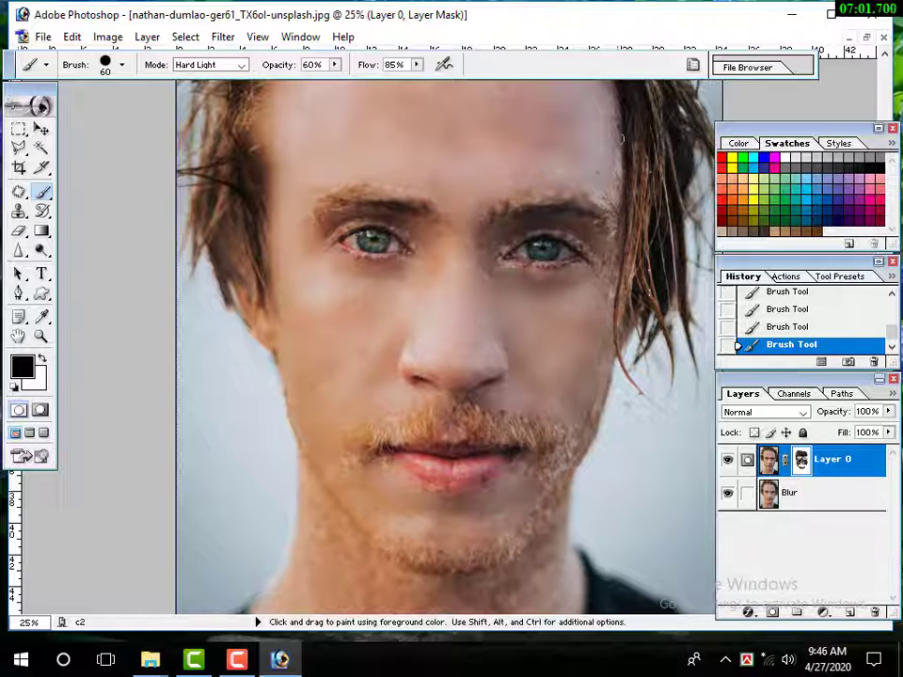
pyautogui.click(613, 104)
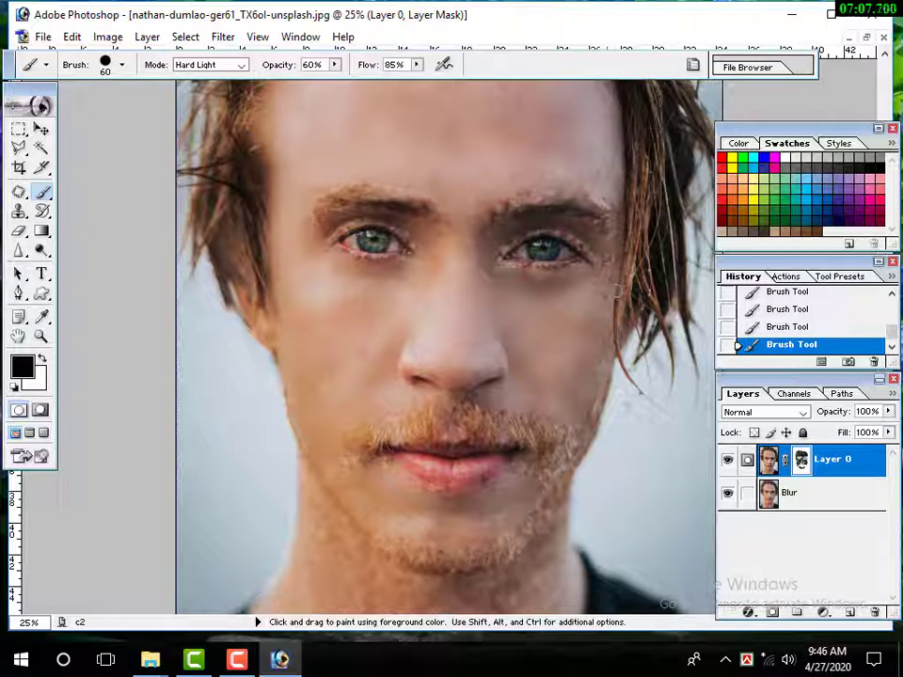
# Smooth beside the right eye and down the right temple, then shrink the brush and keep the Brush tool.
pyautogui.click(603, 253)
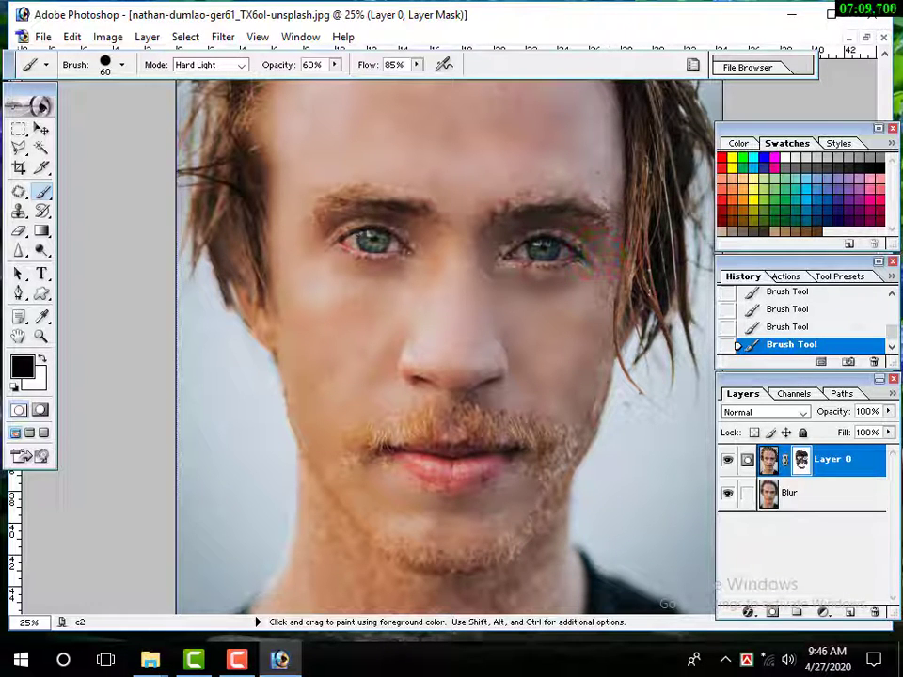
pyautogui.click(601, 251)
pyautogui.click(597, 162)
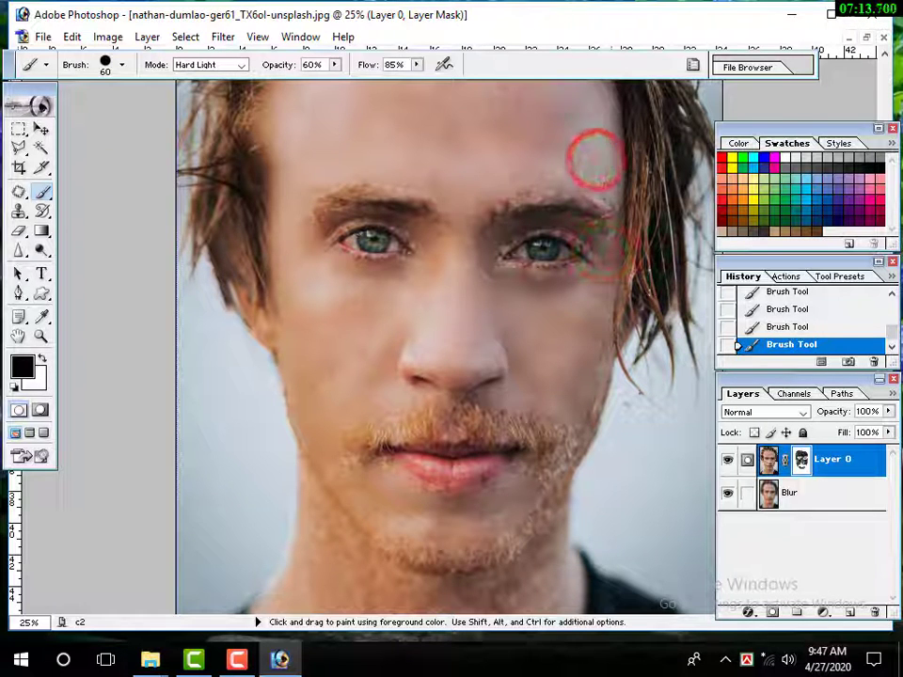
pyautogui.click(605, 296)
pyautogui.click(602, 336)
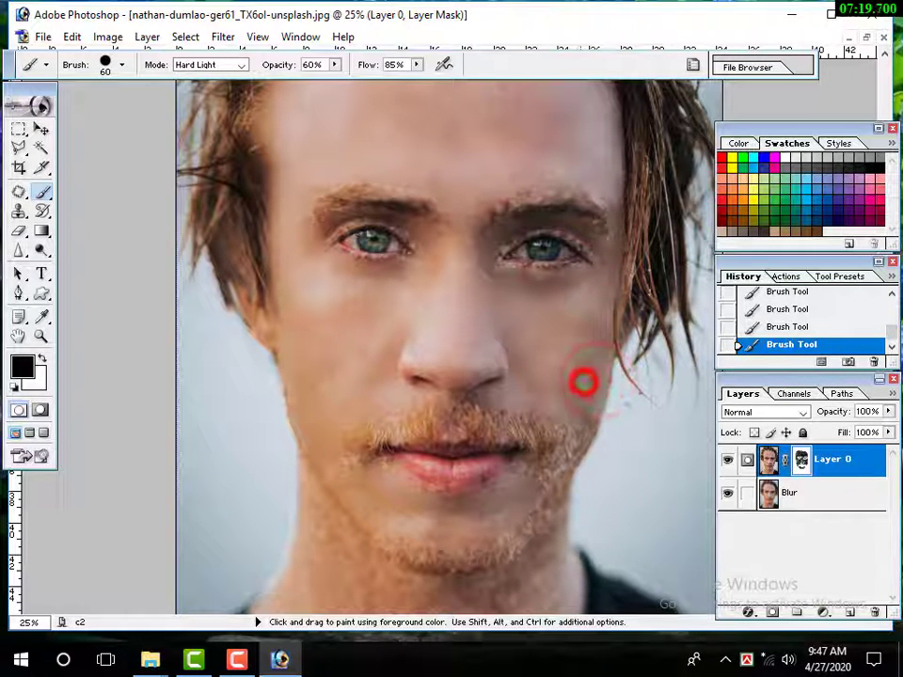
pyautogui.press('[')
pyautogui.press('p')
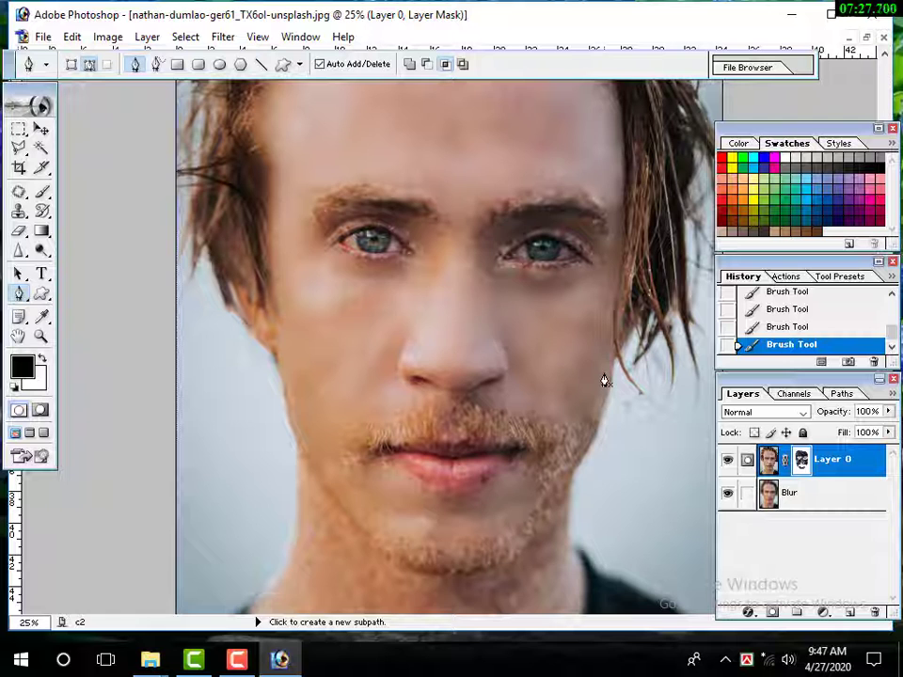
pyautogui.press('b')
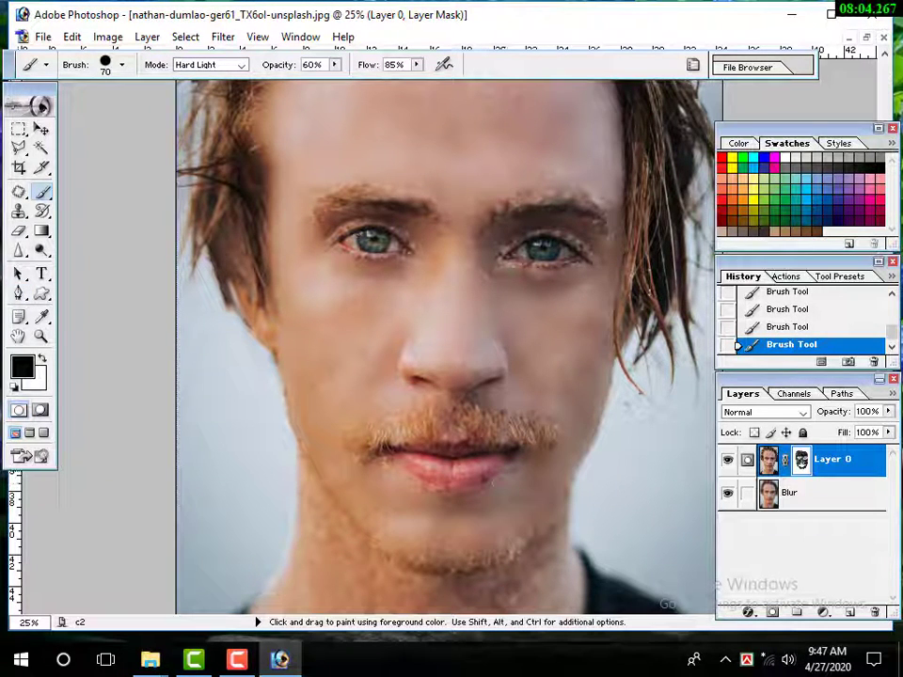
# Paint the mask at both lip corners and over the speckles on the moustache's right side.
pyautogui.click(503, 469)
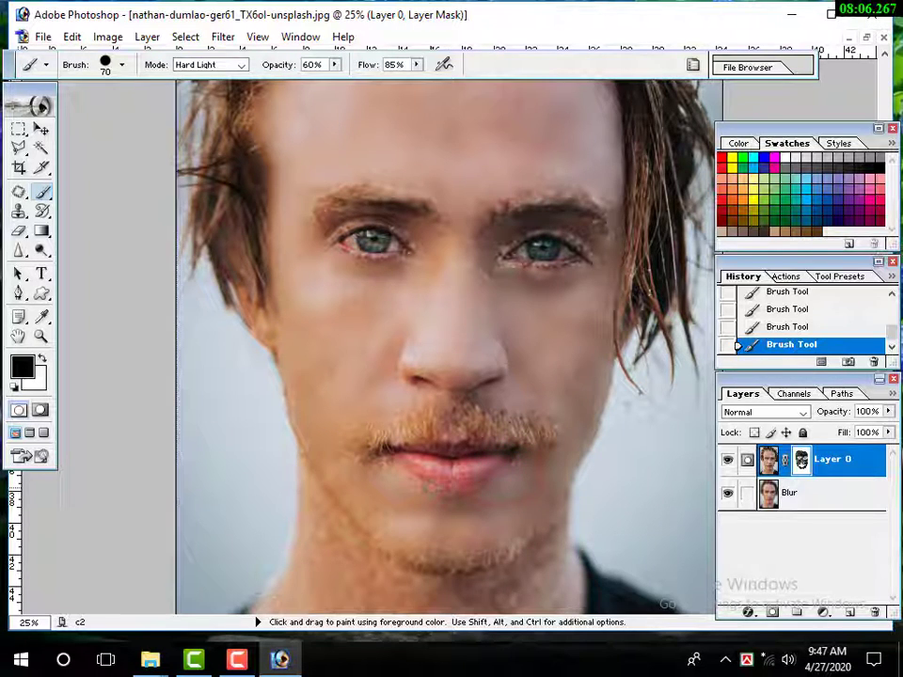
pyautogui.click(377, 460)
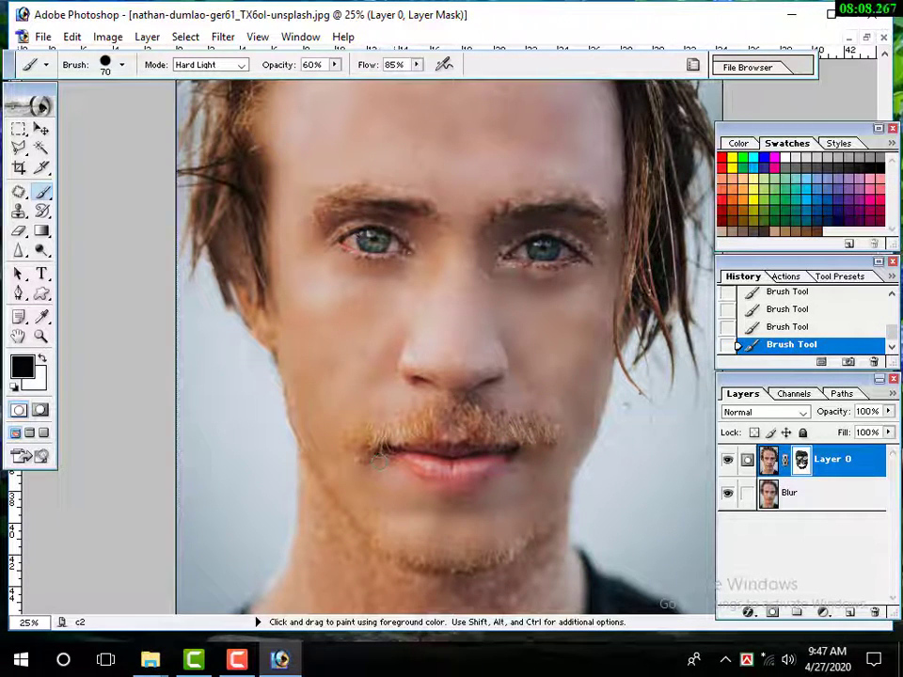
pyautogui.click(520, 462)
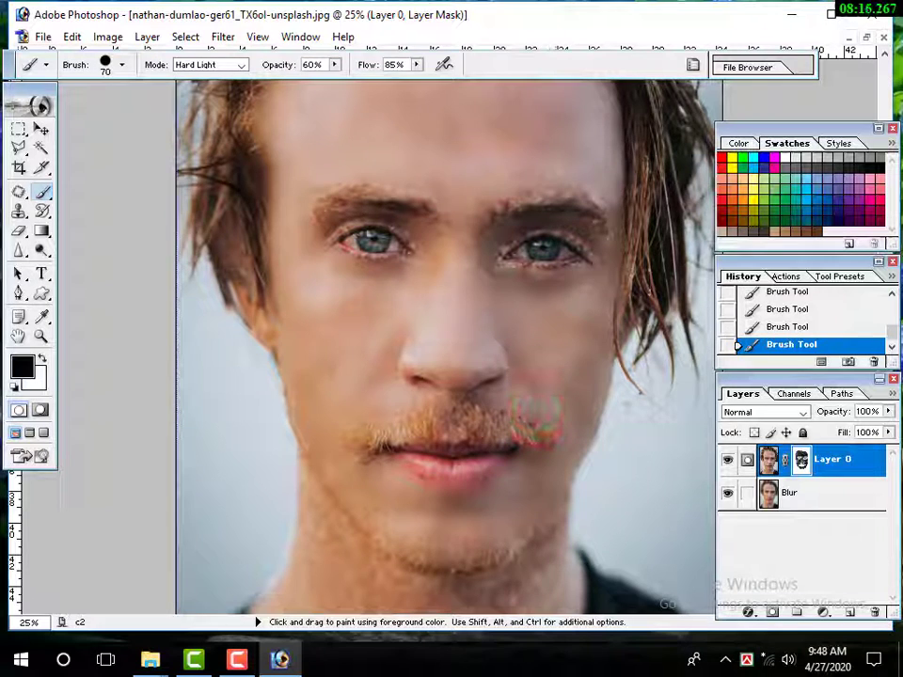
pyautogui.click(554, 413)
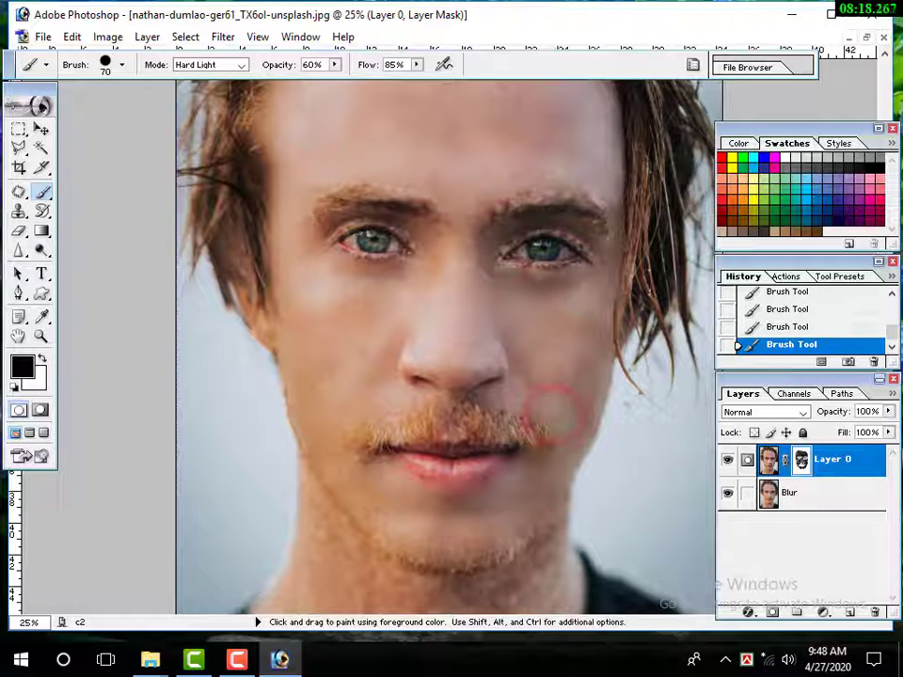
pyautogui.click(523, 406)
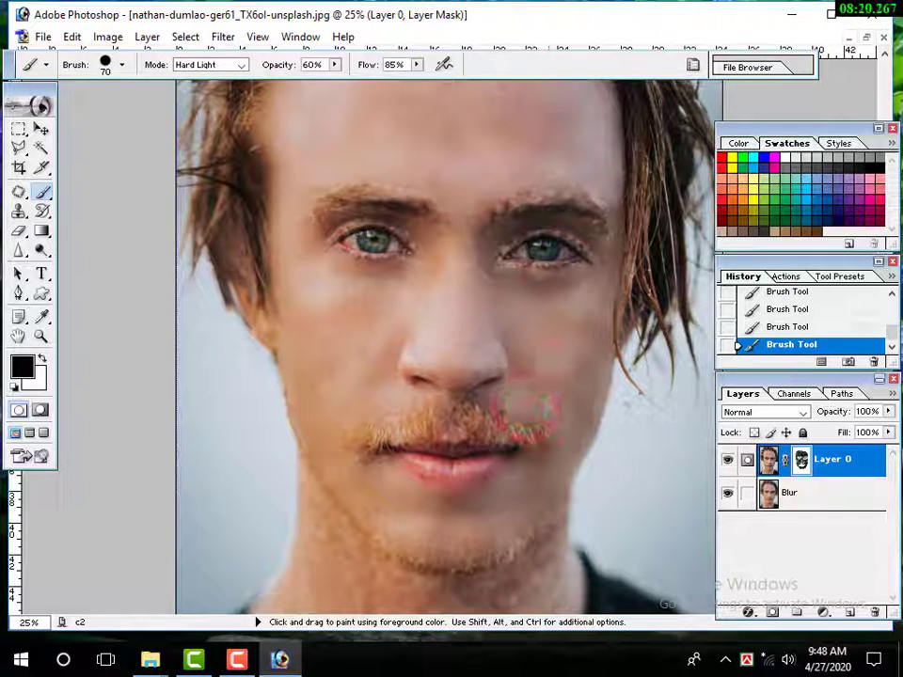
pyautogui.moveTo(523, 409); pyautogui.dragTo(549, 443)
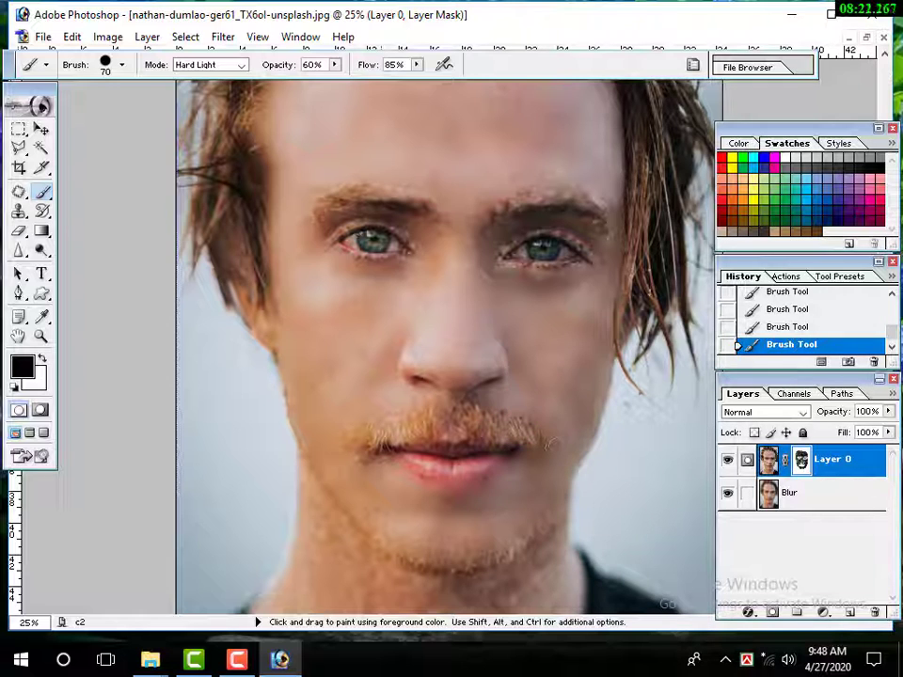
pyautogui.click(365, 462)
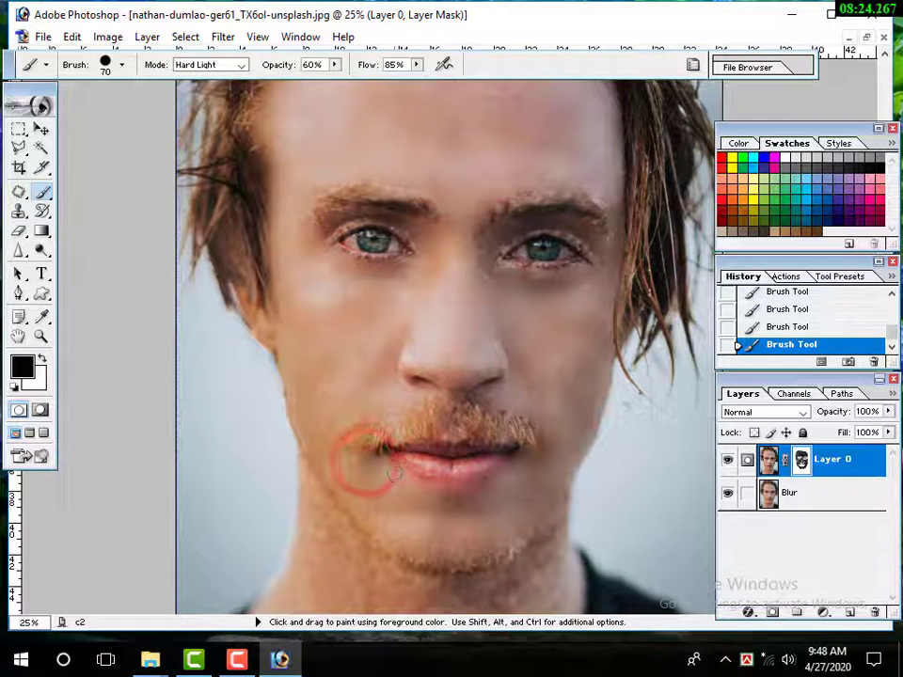
pyautogui.click(390, 465)
pyautogui.click(354, 463)
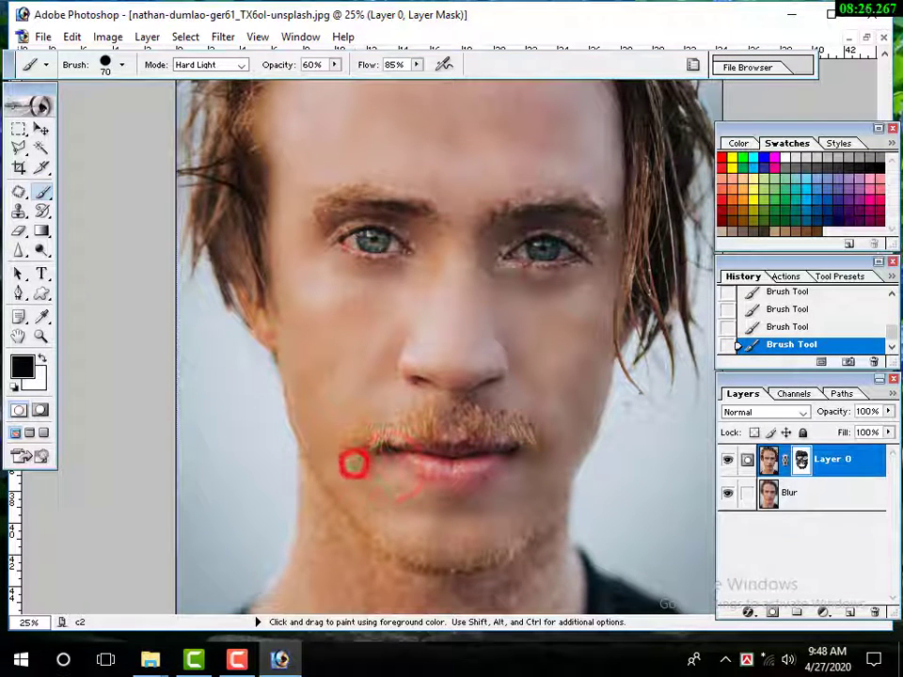
# Smooth the right jaw, then enlarge the brush and smooth both sides of the neck.
pyautogui.scroll(-2, 423, 479)
pyautogui.scroll(-2, 470, 494)
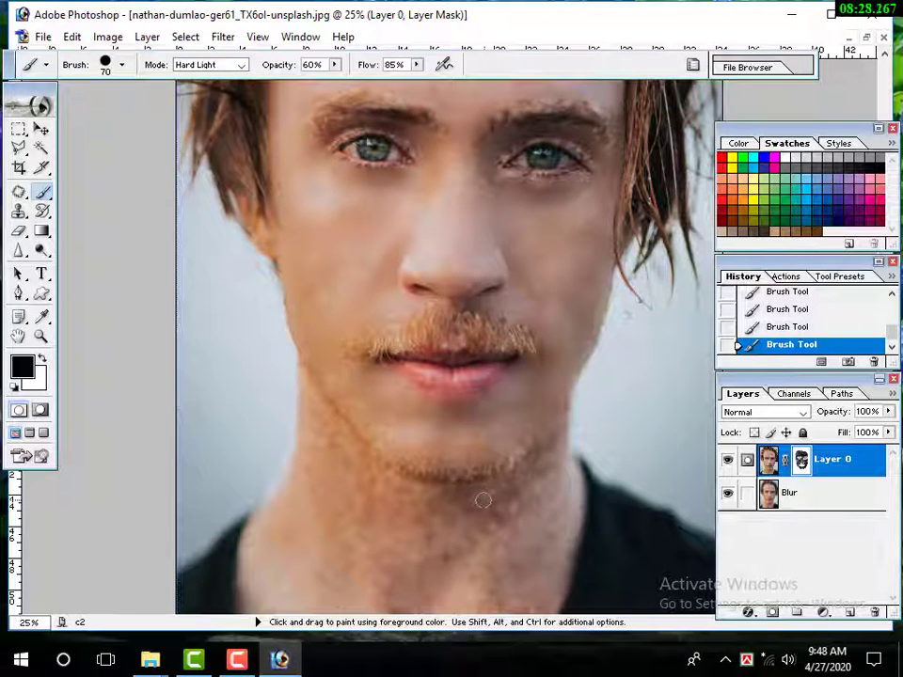
pyautogui.click(559, 413)
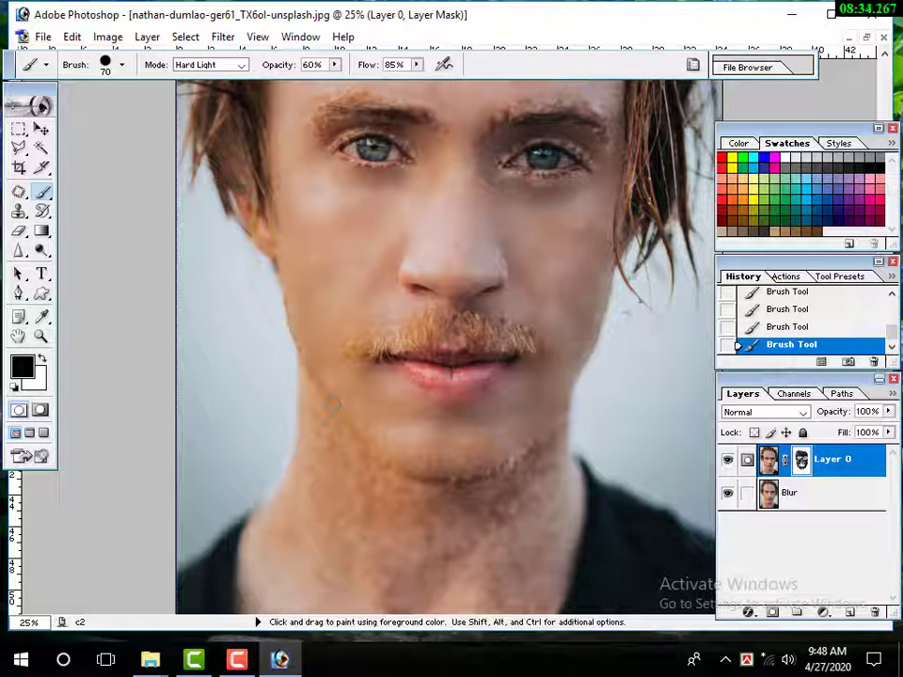
pyautogui.click(531, 442)
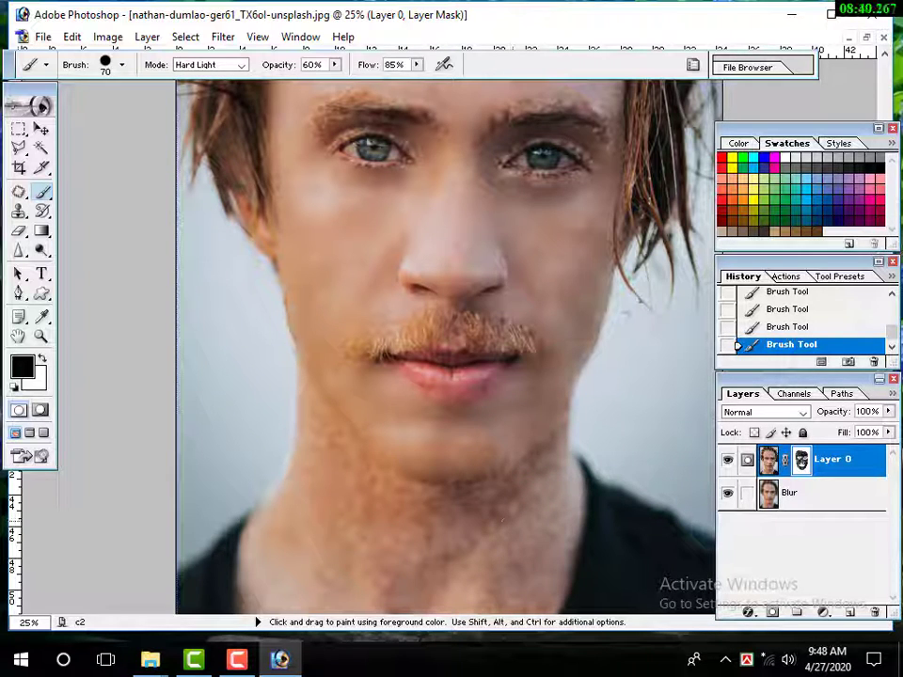
pyautogui.press(']')
pyautogui.press(']')
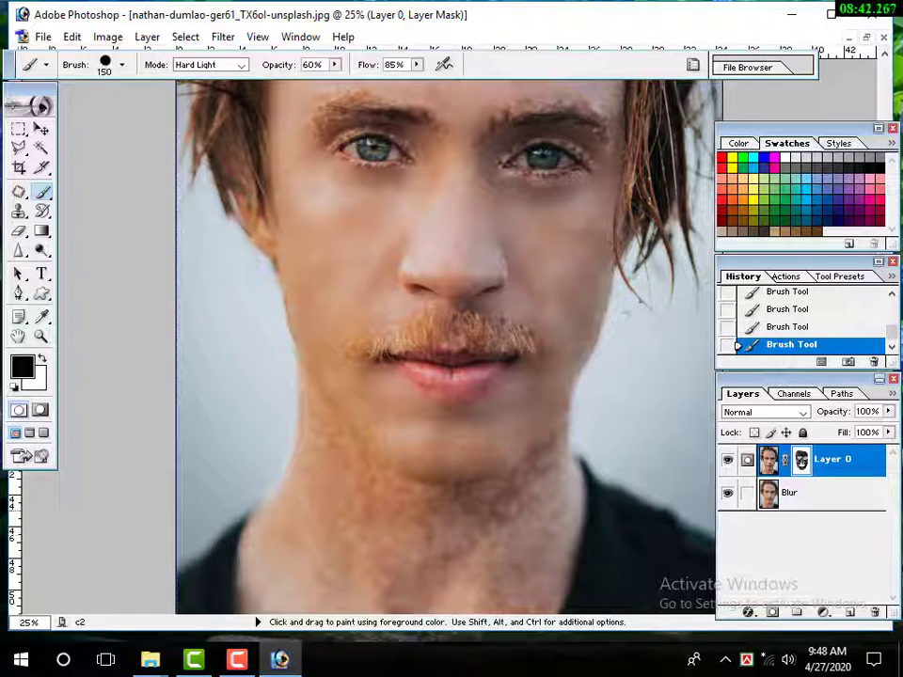
pyautogui.click(531, 510)
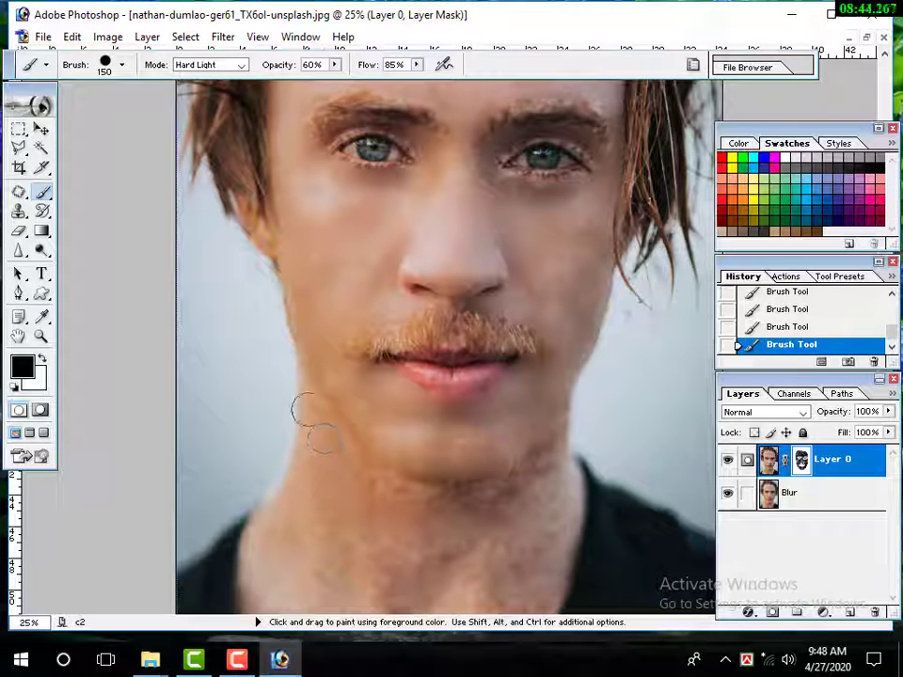
pyautogui.press(']')
pyautogui.press(']')
pyautogui.press(']')
pyautogui.click(302, 524)
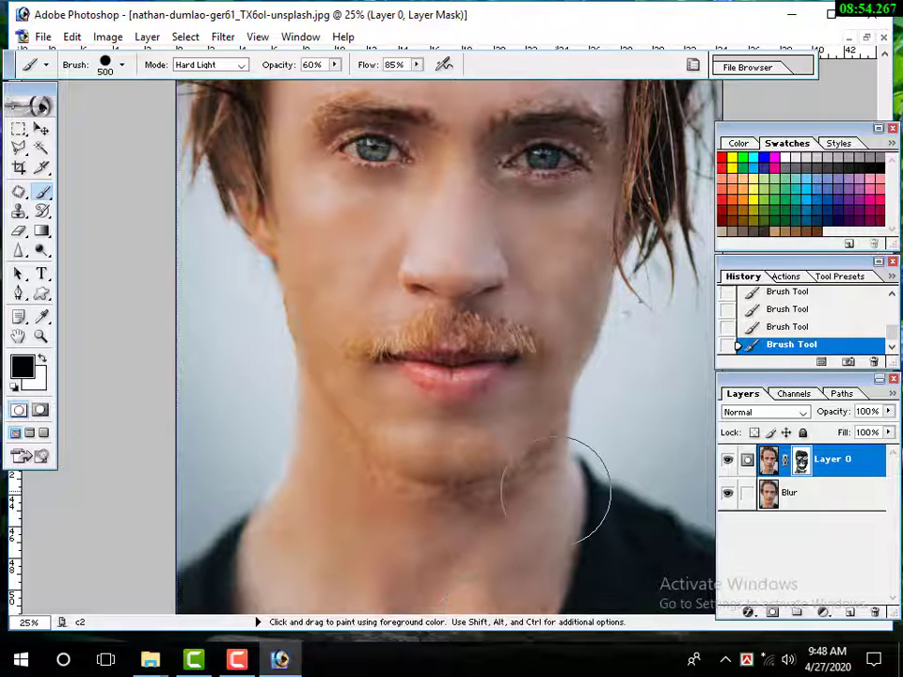
# Shrink the brush to smooth the jaw, left jaw and chin, ending at a 70-pixel brush.
pyautogui.press('[')
pyautogui.press('[')
pyautogui.press('[')
pyautogui.click(553, 453)
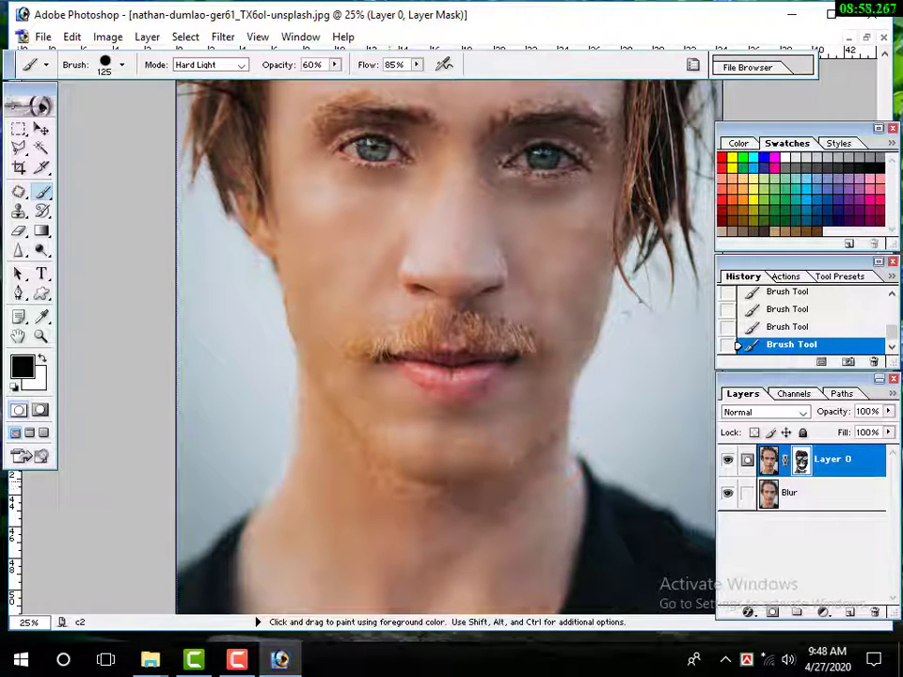
pyautogui.click(309, 437)
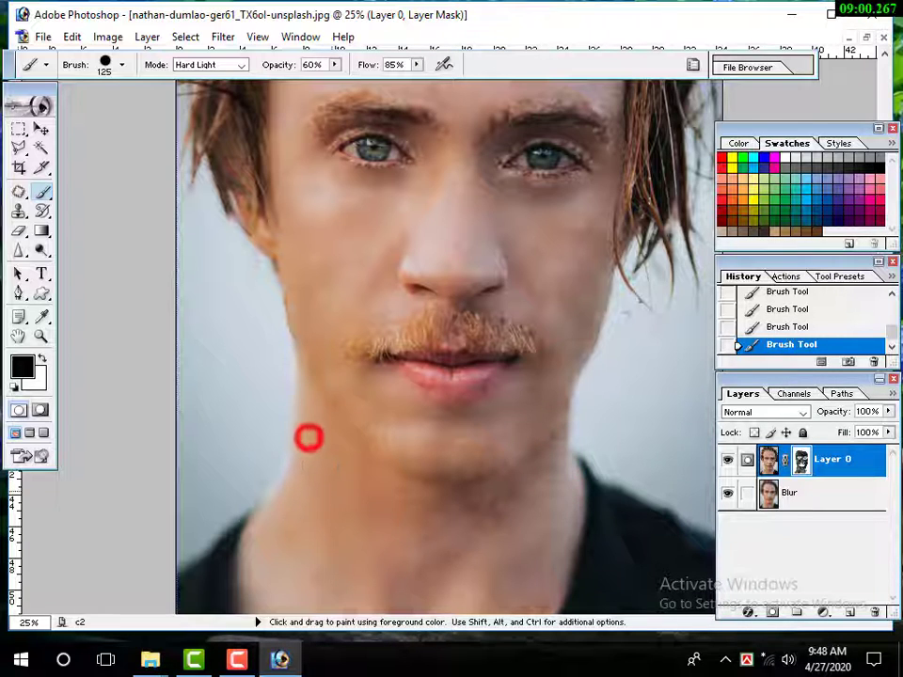
pyautogui.click(411, 511)
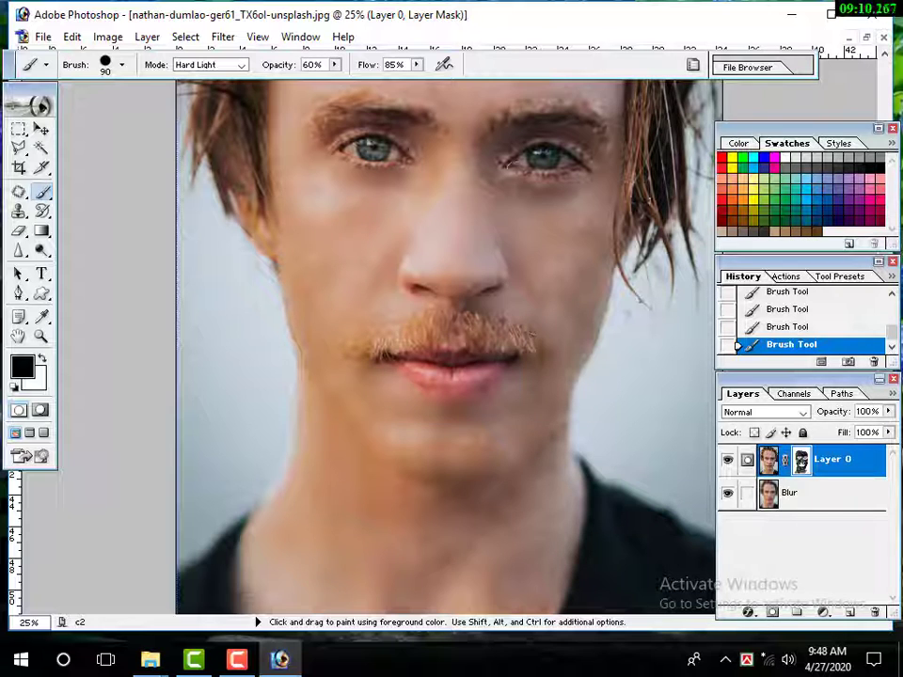
pyautogui.press('[')
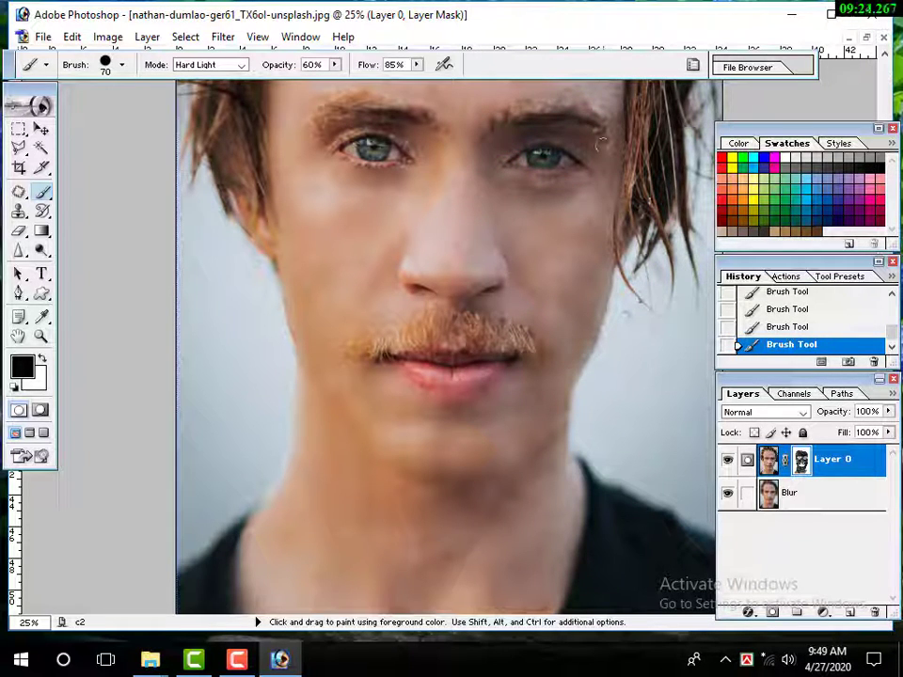
# Smooth beside the right eyebrow, around the left eye and along the left eyebrow.
pyautogui.click(601, 101)
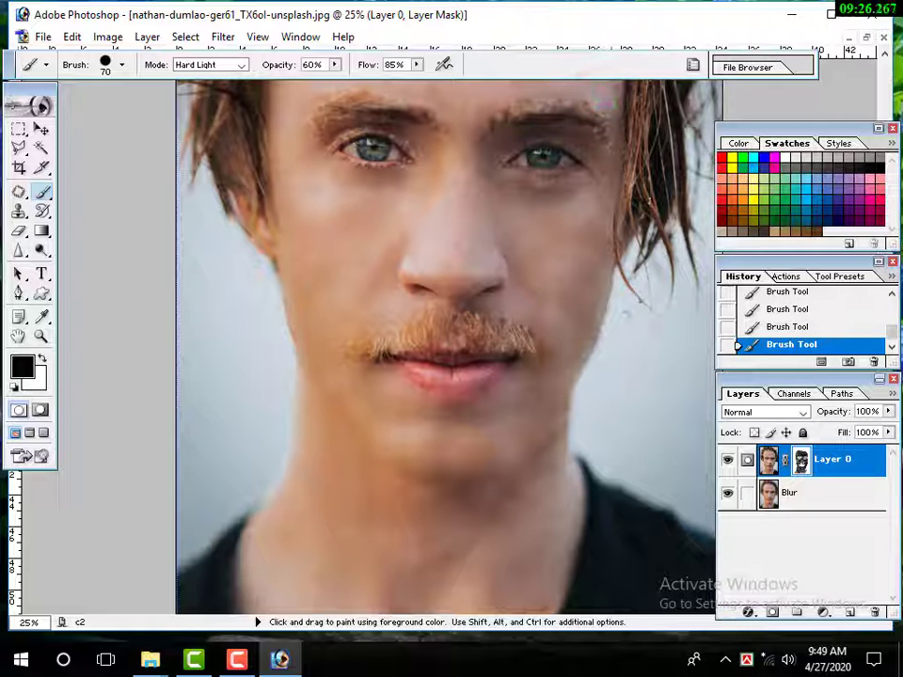
pyautogui.click(409, 155)
pyautogui.click(393, 158)
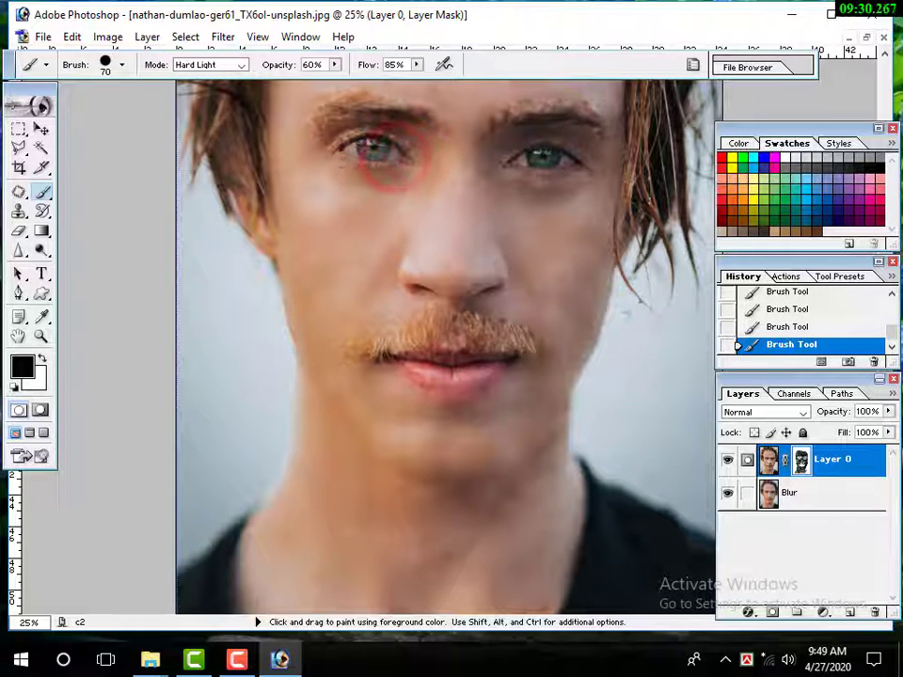
pyautogui.moveTo(384, 135); pyautogui.dragTo(341, 143)
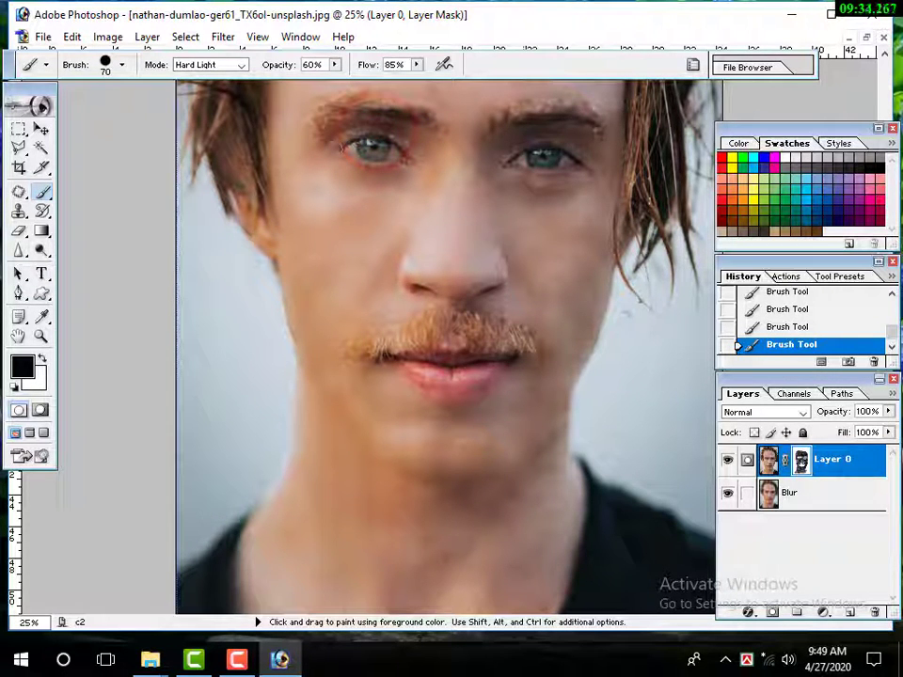
pyautogui.scroll(5, 512, 256)
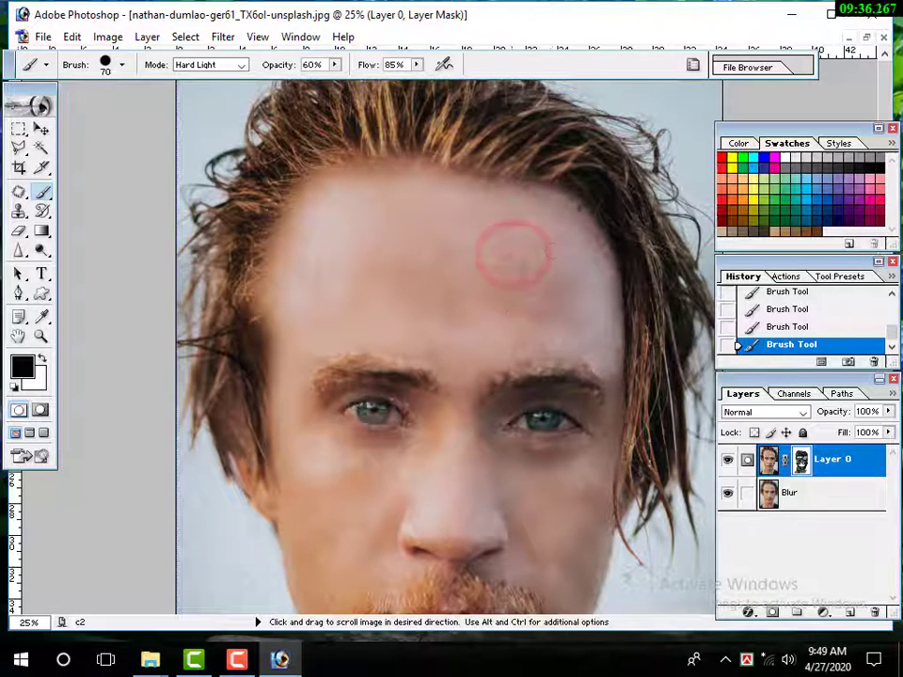
# Smooth the forehead hairline, between the brows and the left eyebrow, then pan down to the mouth.
pyautogui.click(556, 193)
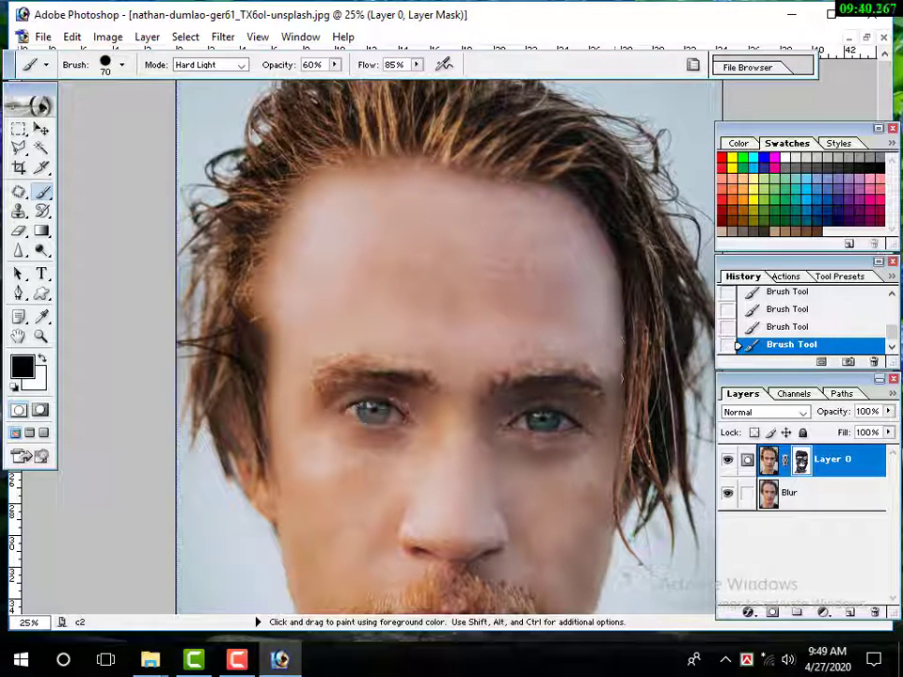
pyautogui.click(441, 420)
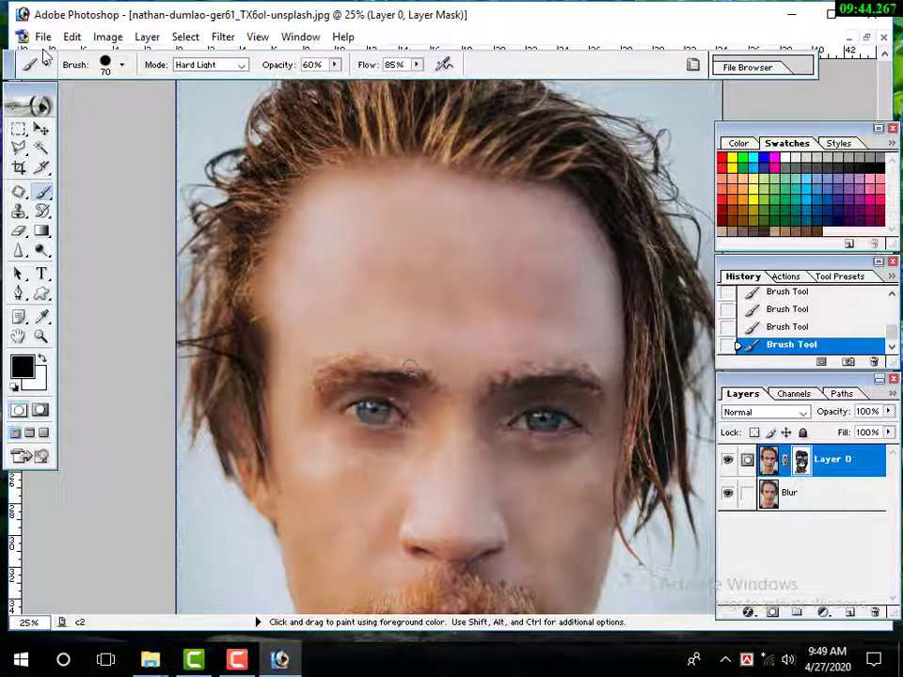
pyautogui.click(328, 354)
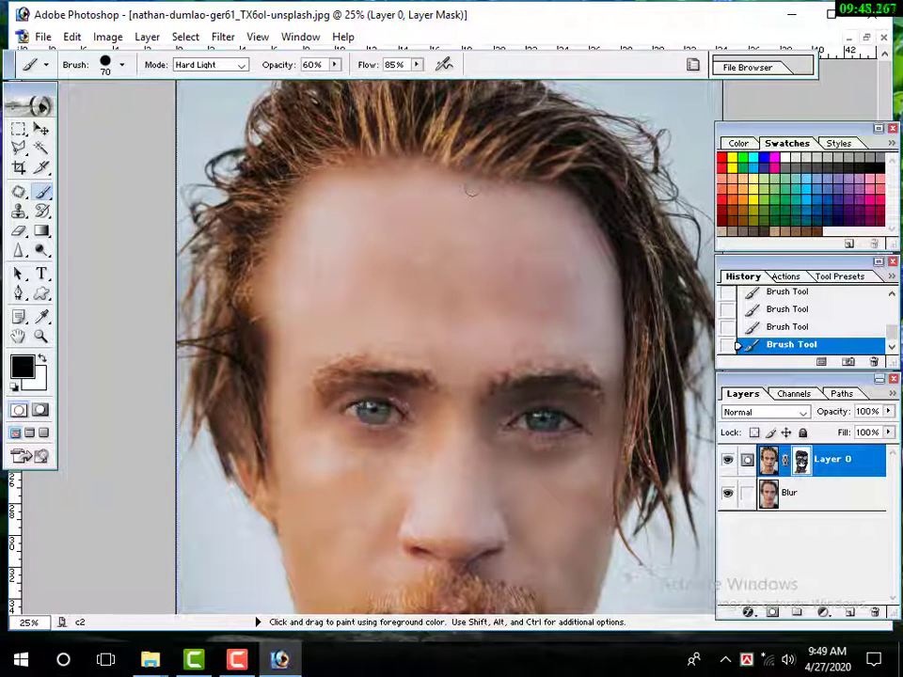
pyautogui.click(539, 188)
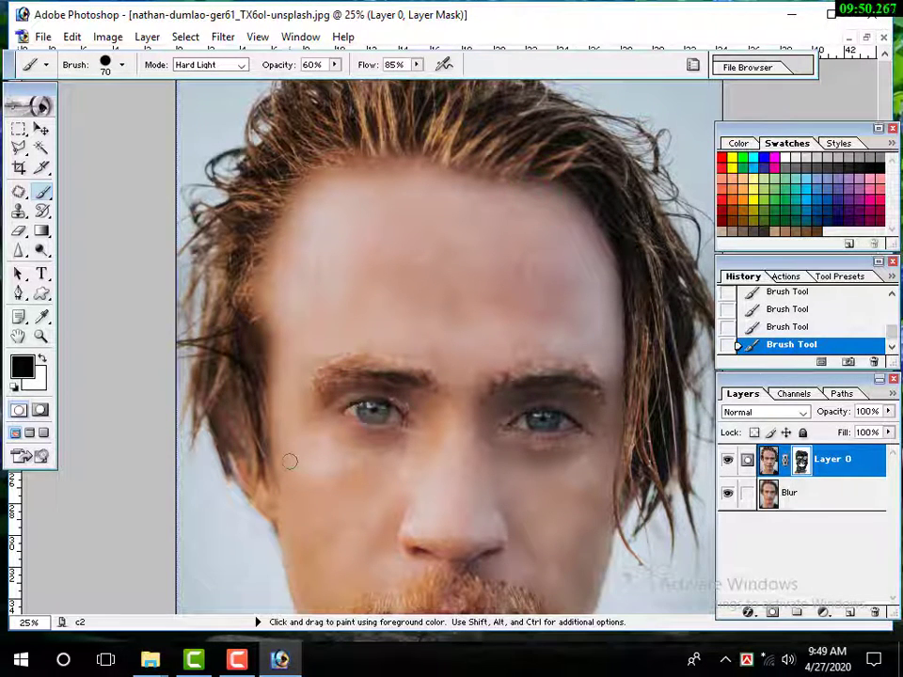
pyautogui.moveTo(276, 468); pyautogui.dragTo(357, 178)
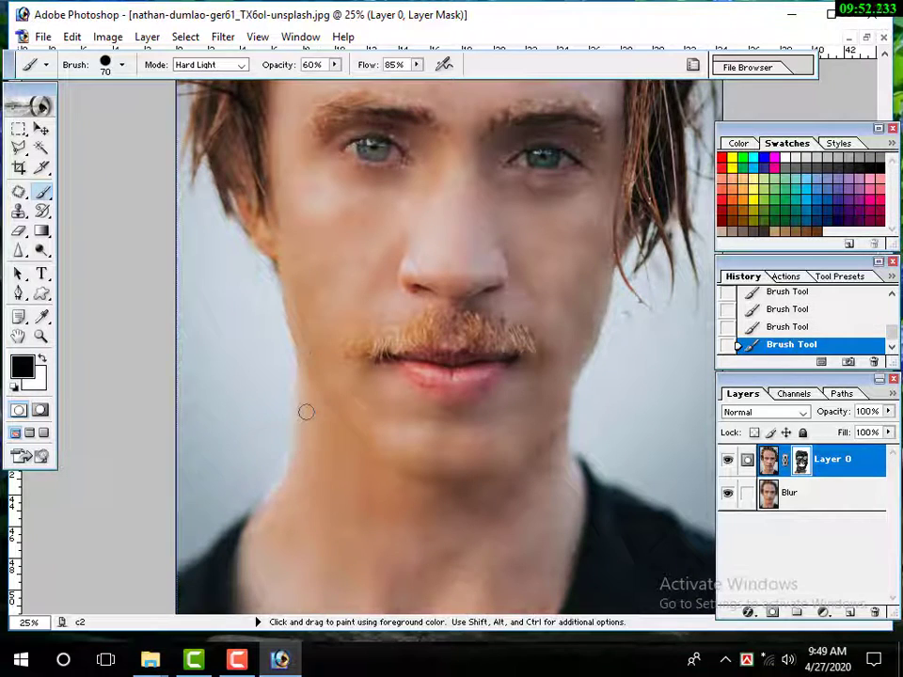
# Dab the neck, then smooth across the right brow, below and beside the right eye.
pyautogui.click(305, 433)
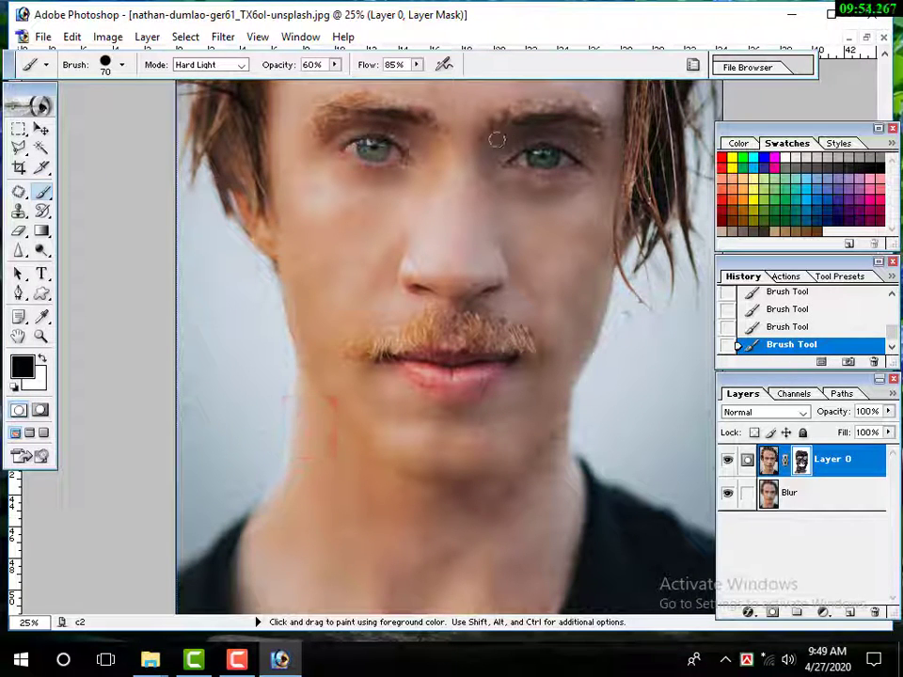
pyautogui.moveTo(487, 153); pyautogui.dragTo(541, 141)
pyautogui.click(495, 196)
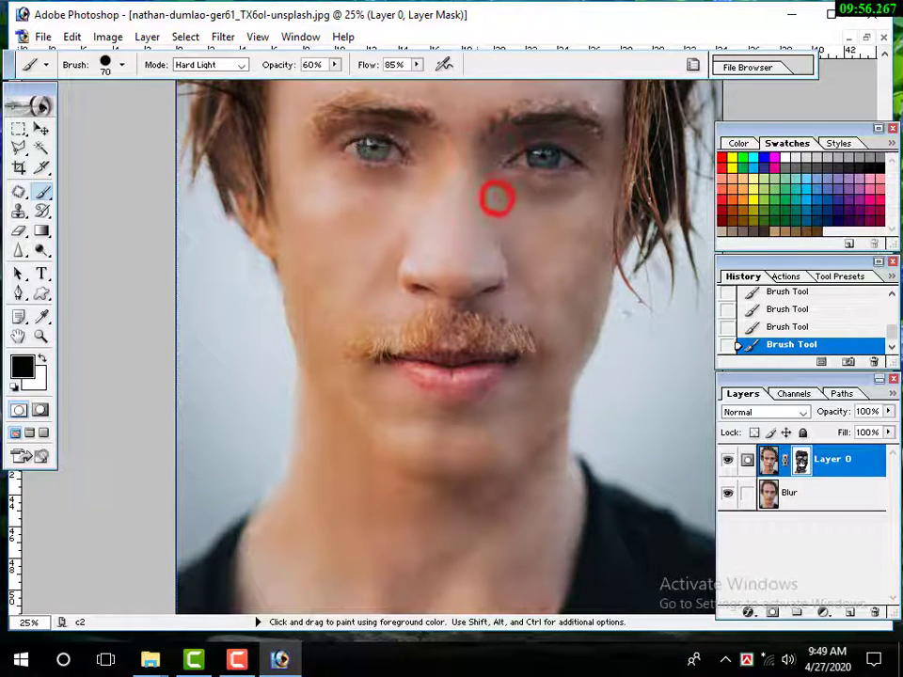
pyautogui.click(597, 158)
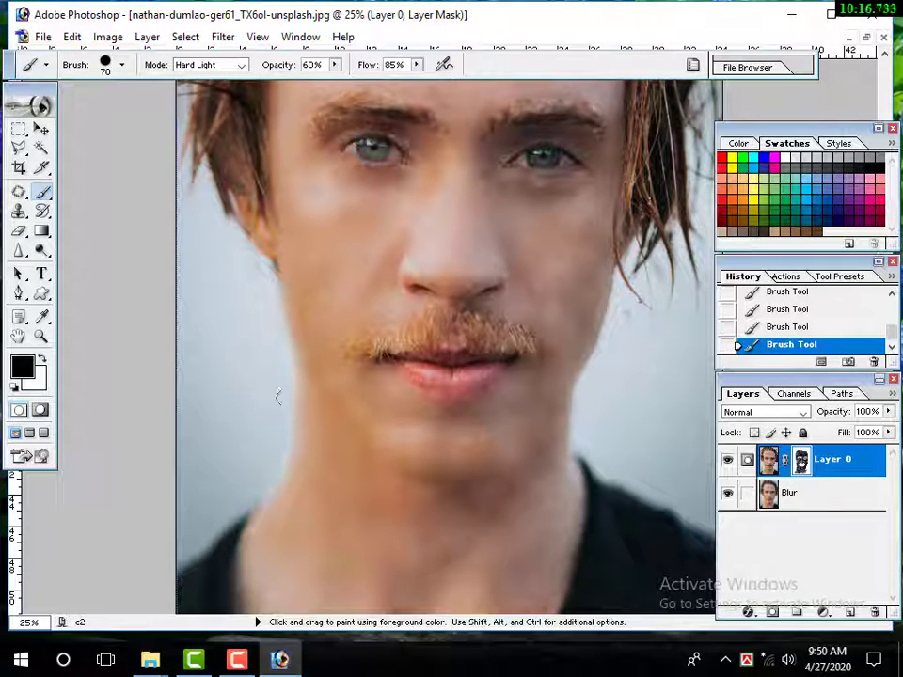
pyautogui.scroll(3, 278, 398)
pyautogui.scroll(2, 350, 377)
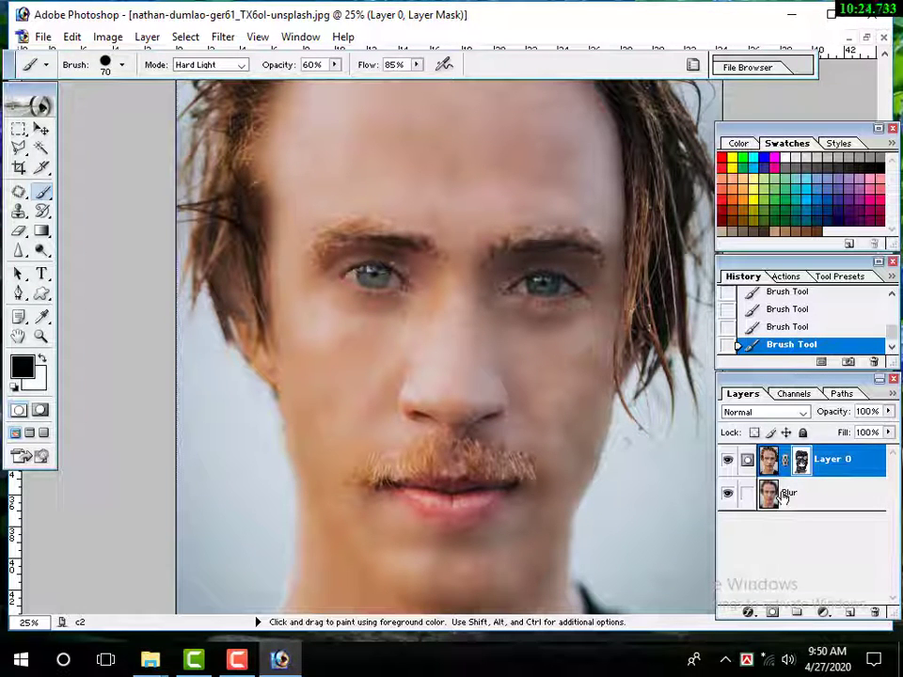
# Merge Visible with Shift+Ctrl+E into a single Layer 0, then zoom out and back in to review.
pyautogui.hotkey('ctrl', 'shift', 'e')
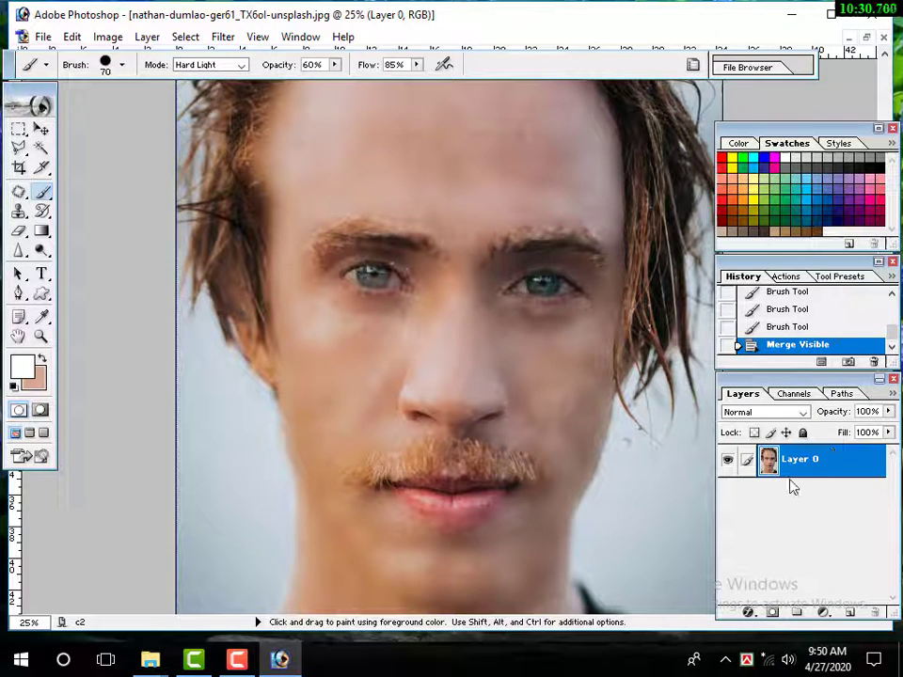
pyautogui.hotkey('ctrl', '-')
pyautogui.hotkey('ctrl', '-')
pyautogui.hotkey('ctrl', '-')
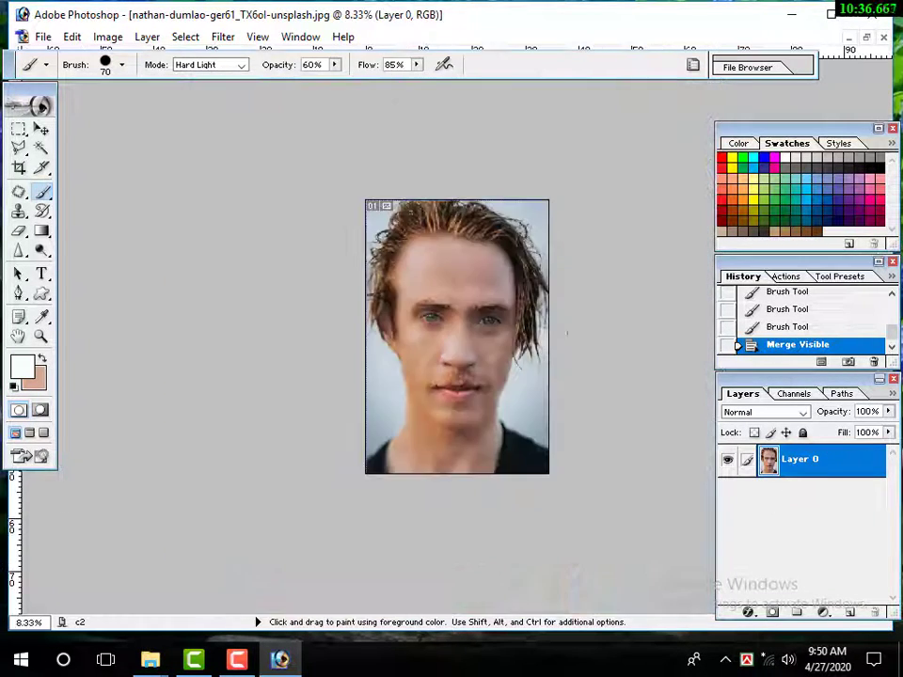
pyautogui.hotkey('ctrl', '-')
pyautogui.hotkey('ctrl', '+')
pyautogui.hotkey('ctrl', '+')
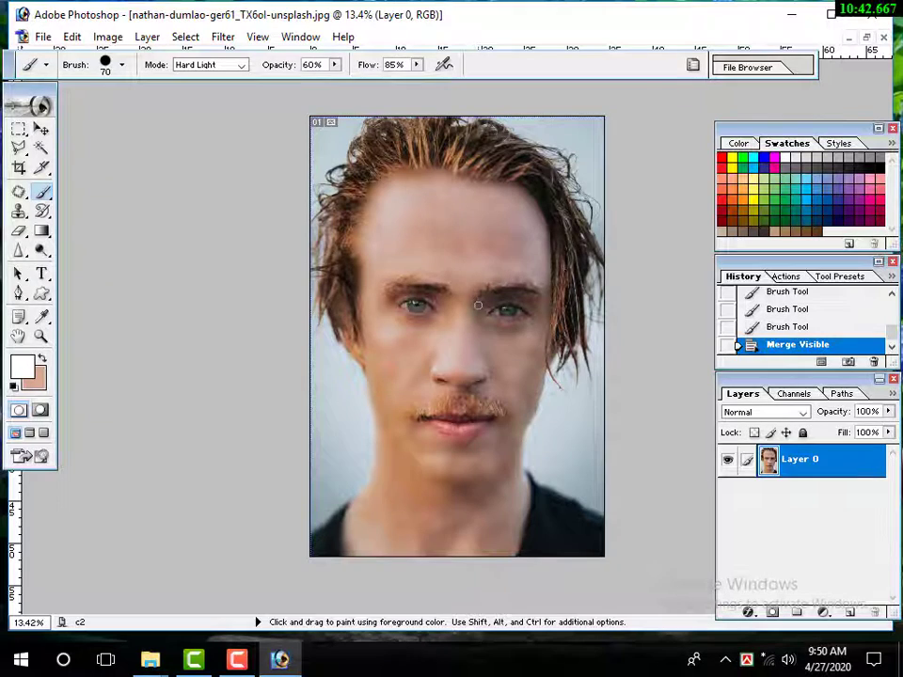
pyautogui.scroll(1, 478, 304)
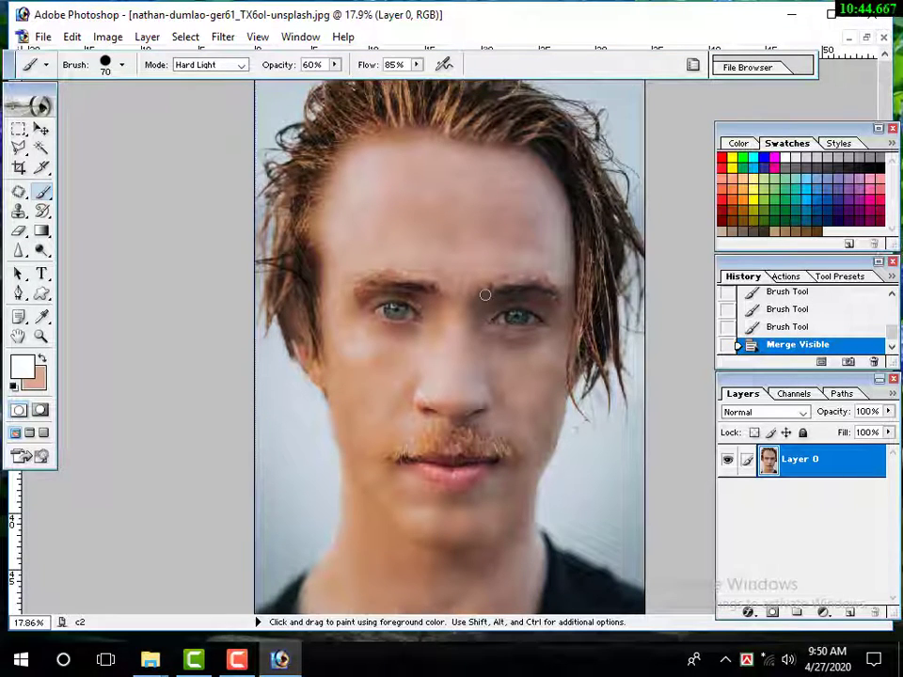